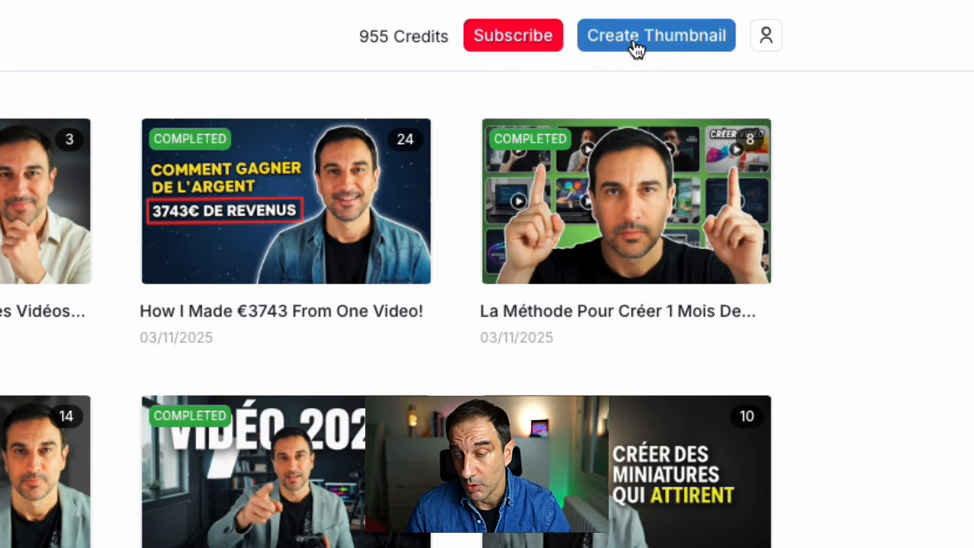
# Step: Start a new AI thumbnail and review the YouTube, Upload and Transcript source options
pyautogui.click(641, 45)
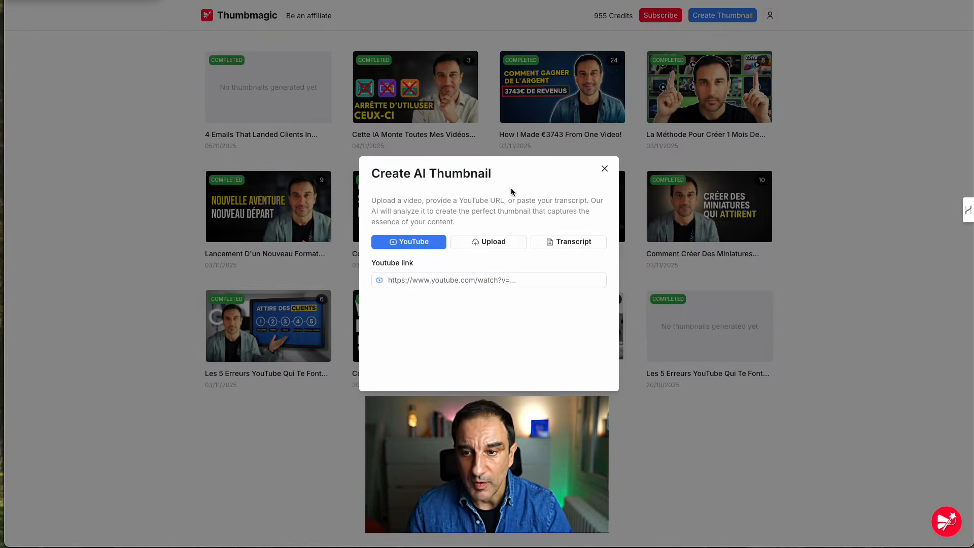
pyautogui.click(418, 282)
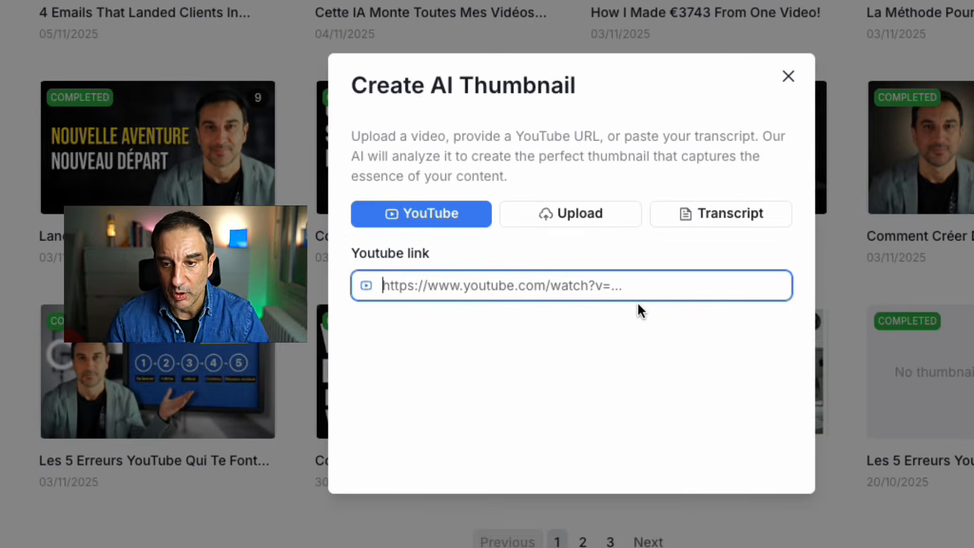
pyautogui.click(602, 219)
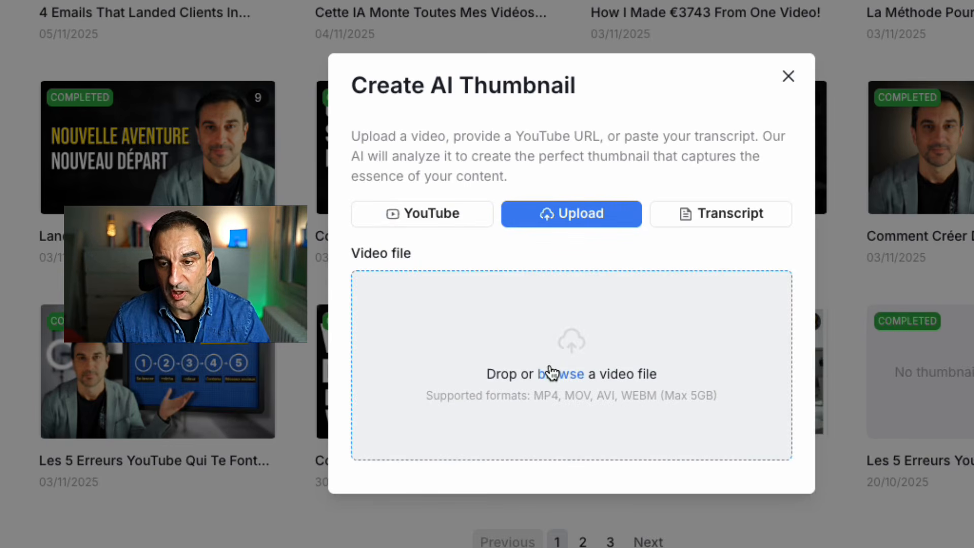
pyautogui.click(723, 210)
pyautogui.click(520, 310)
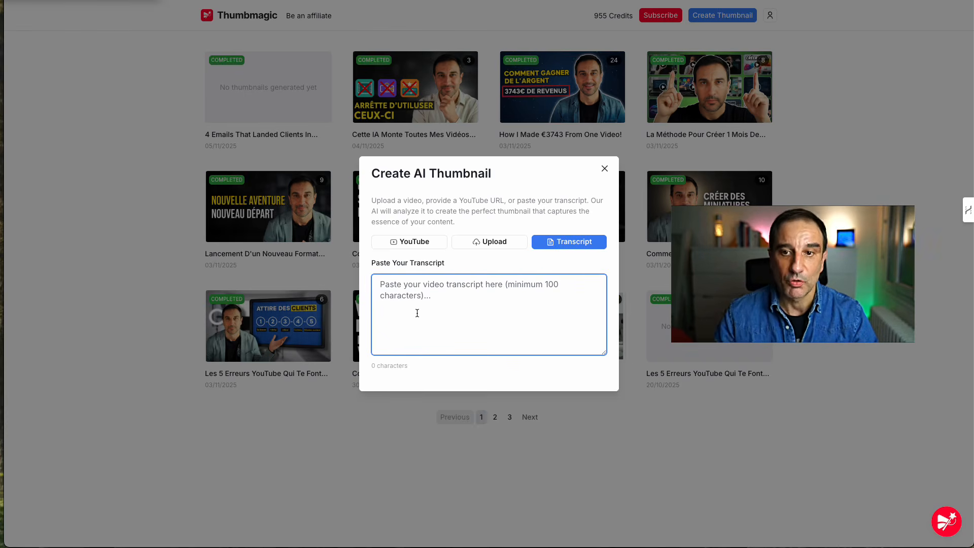
pyautogui.click(376, 283)
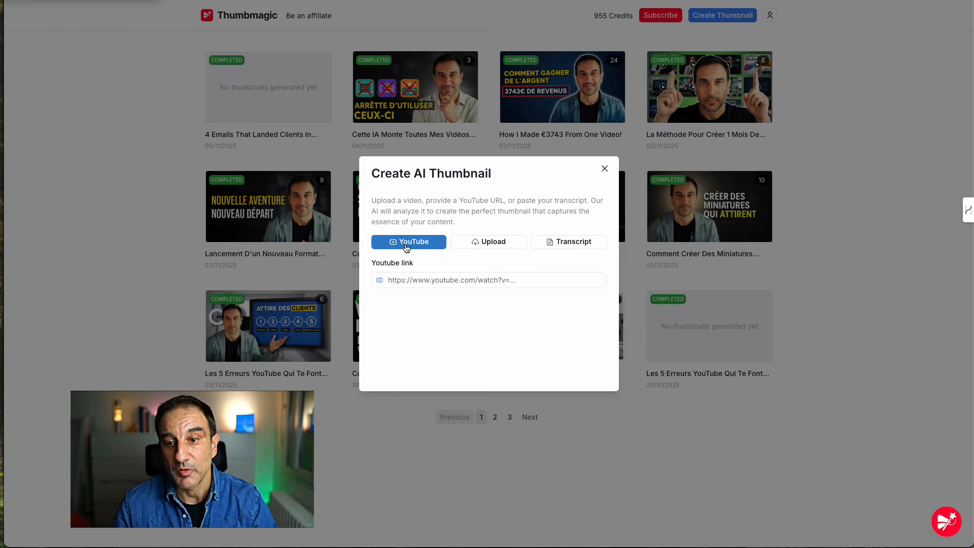
pyautogui.click(483, 244)
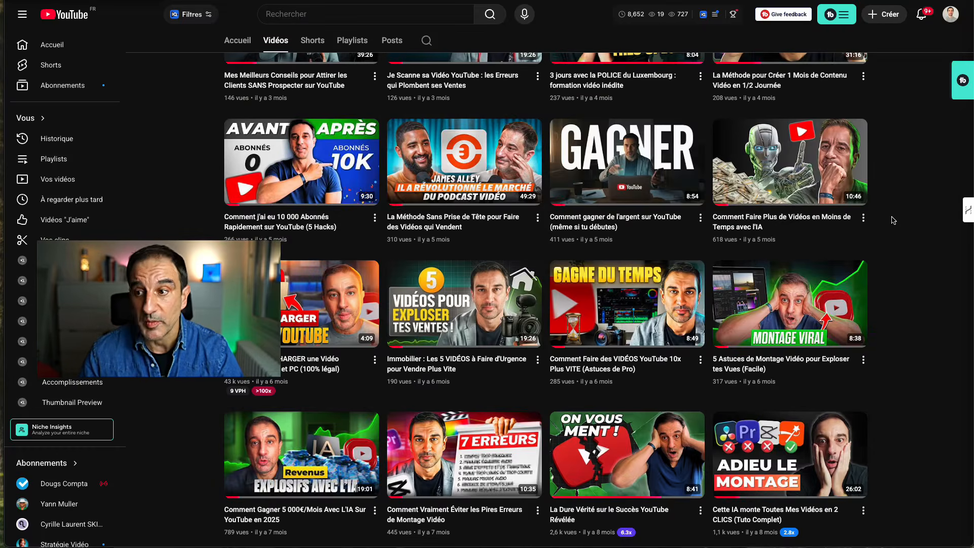
# Step: On the YouTube channel's video page, copy the share link of "Comment Faire Plus de Vidéos en Moins de Temps avec l'IA"
pyautogui.moveTo(868, 213)
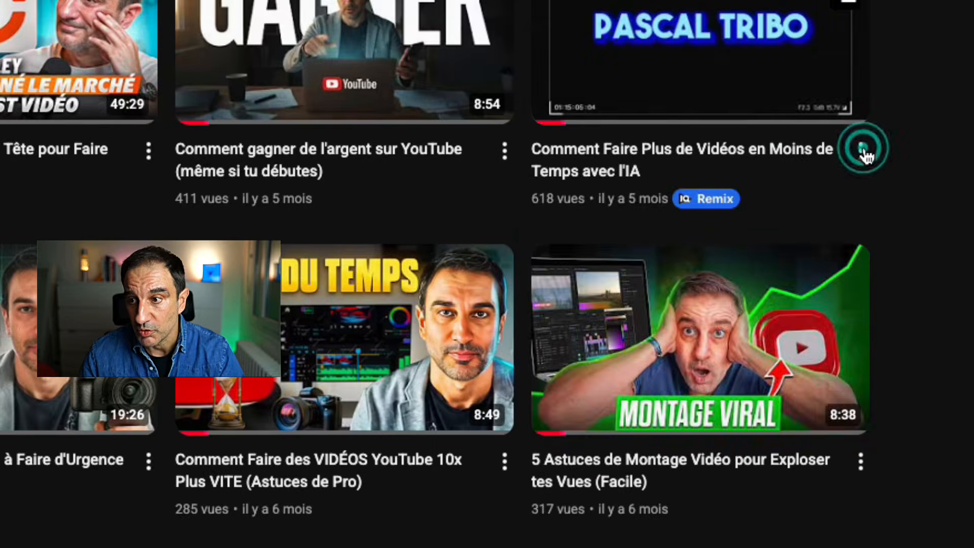
pyautogui.click(864, 217)
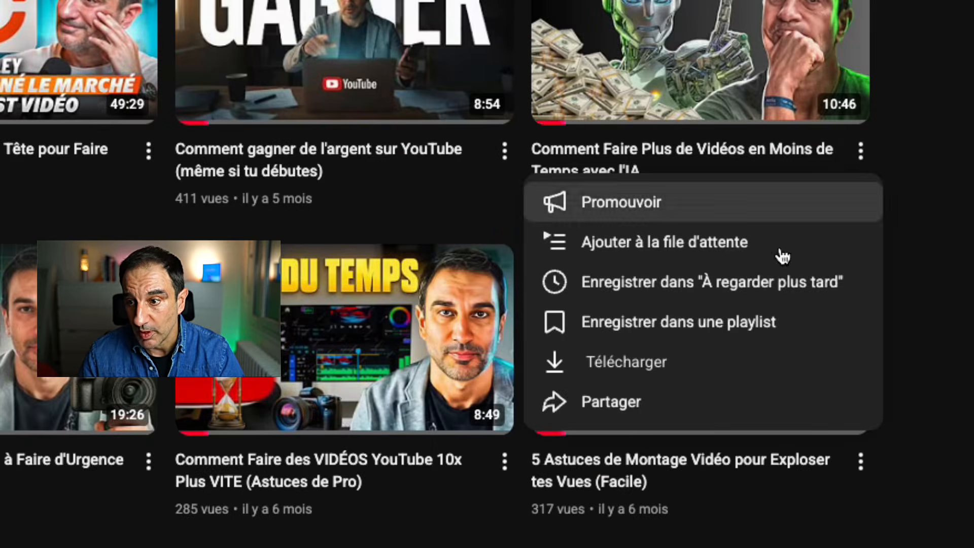
pyautogui.click(713, 401)
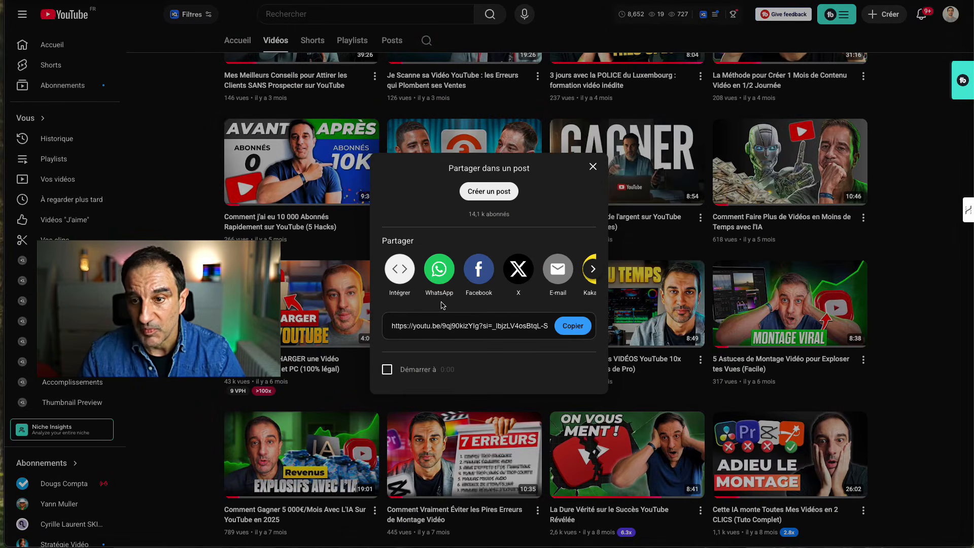
pyautogui.click(574, 326)
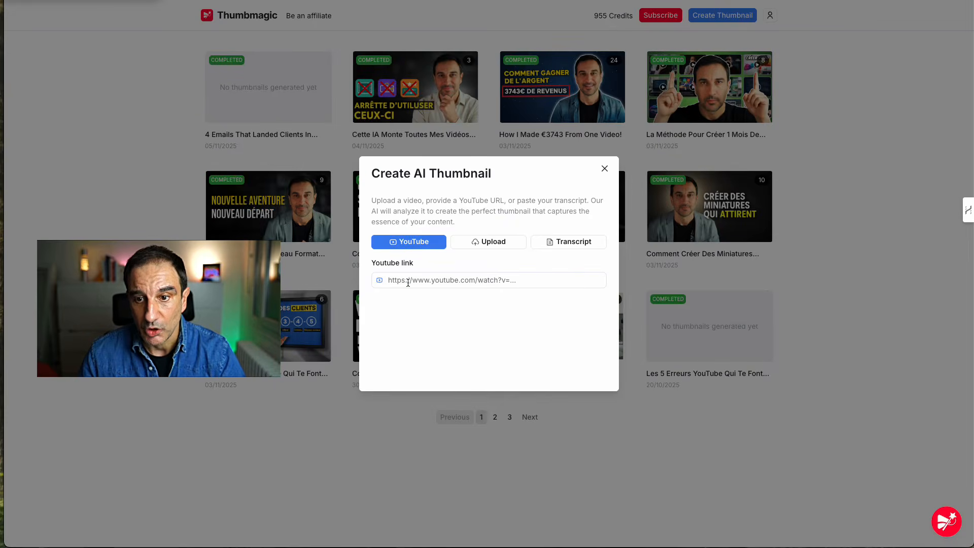
pyautogui.click(406, 282)
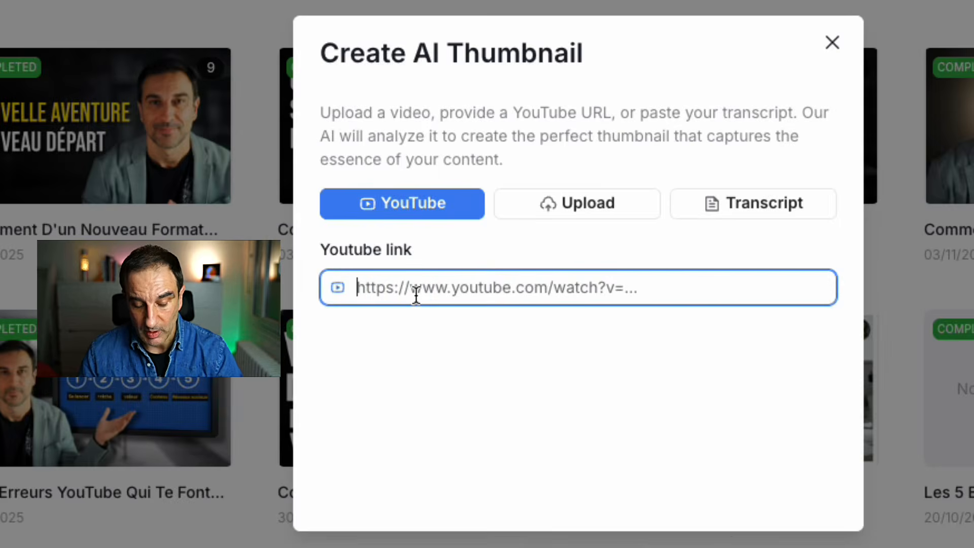
pyautogui.write('https://youtu.be/9qj90kizYlg')
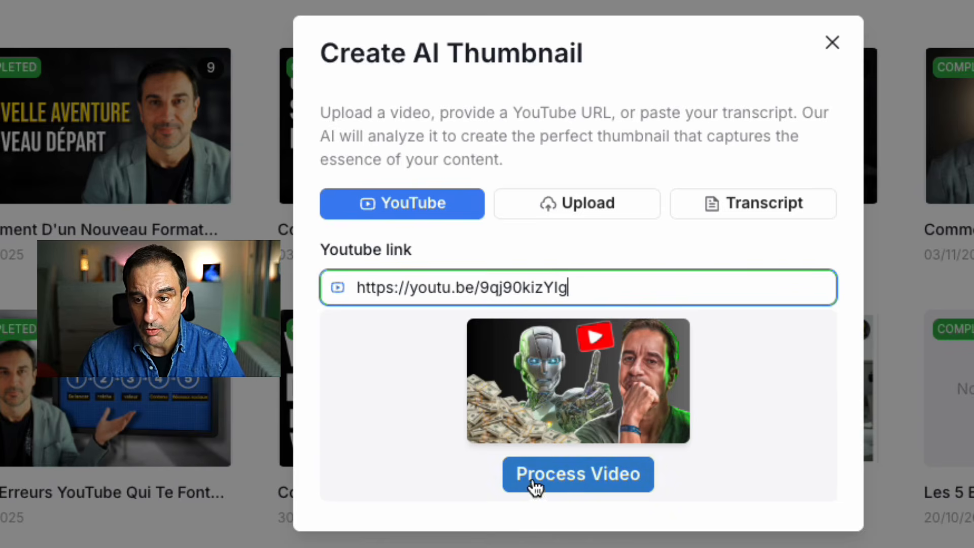
pyautogui.click(583, 487)
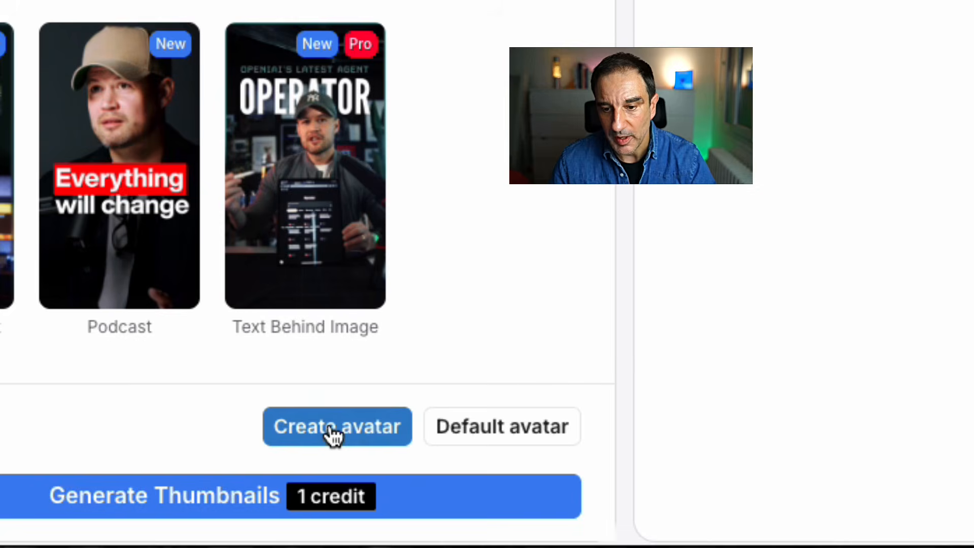
# Step: Create a new avatar by entering its name and uploading a well-lit frontal face photo
pyautogui.click(332, 434)
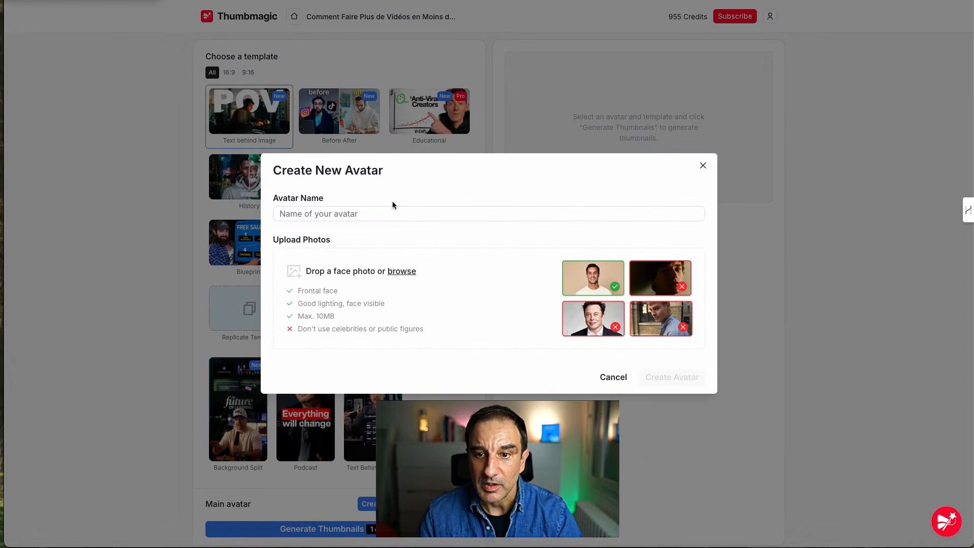
pyautogui.click(385, 213)
pyautogui.write('PASCAL')
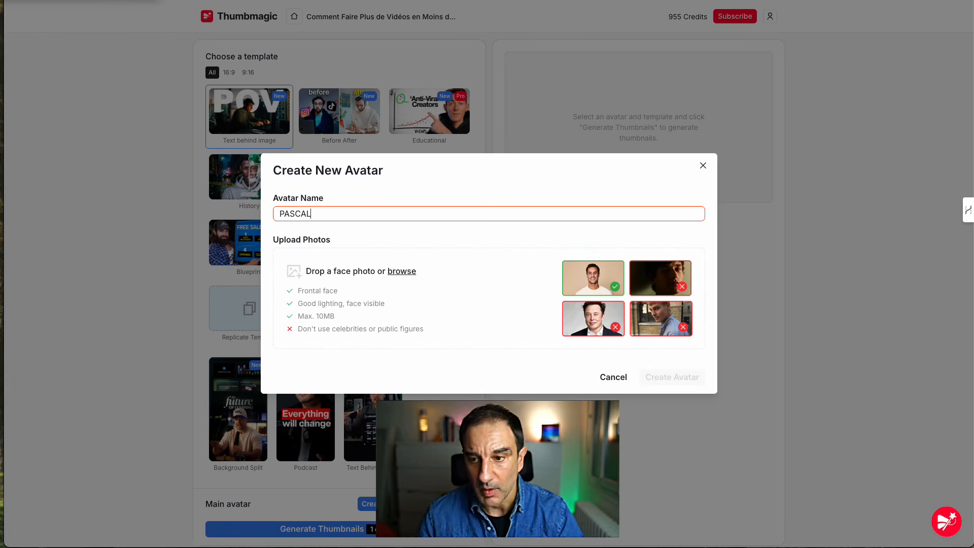
pyautogui.click(422, 237)
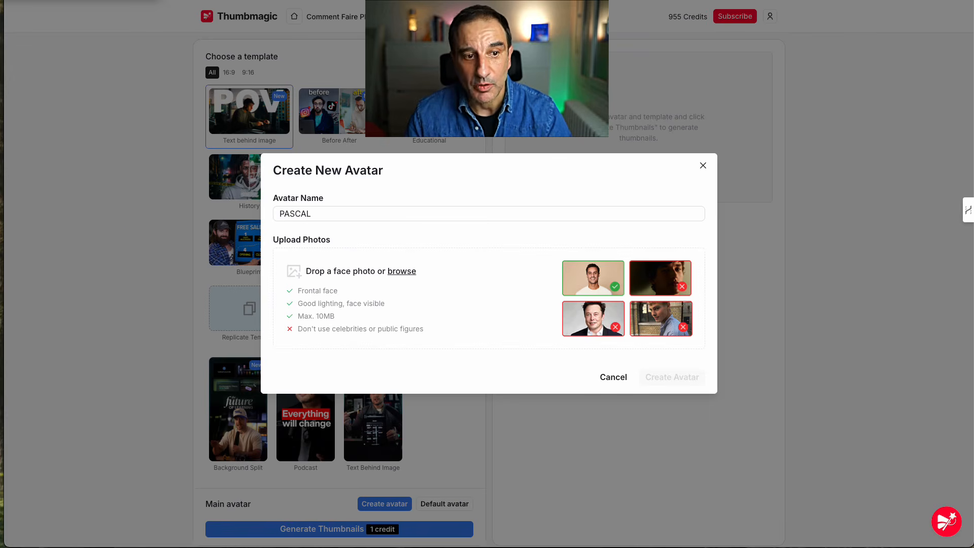
pyautogui.moveTo(126, 233); pyautogui.dragTo(435, 294)
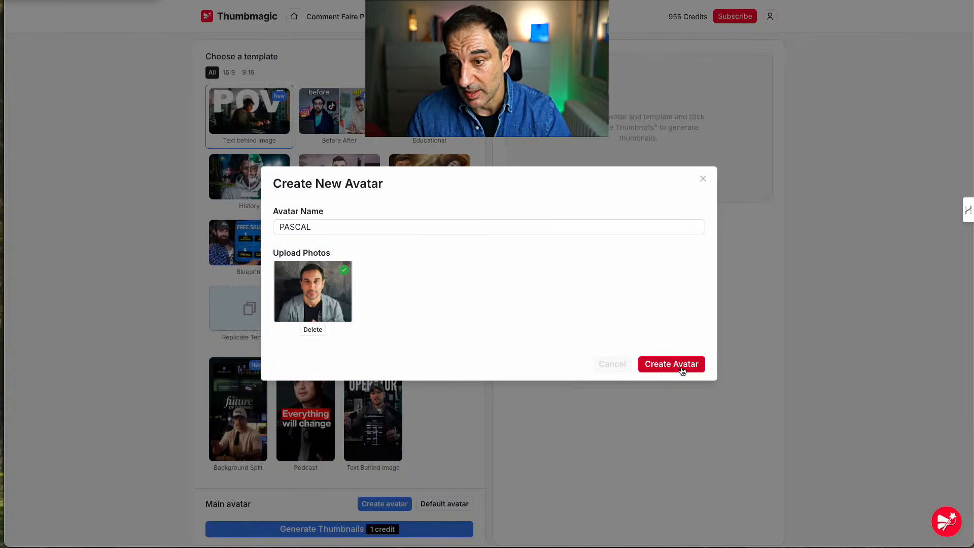
pyautogui.click(682, 371)
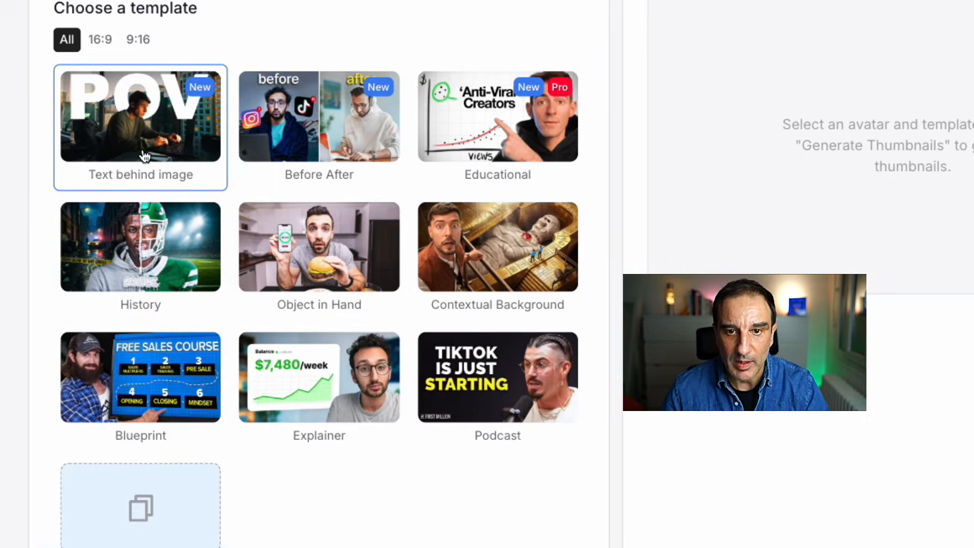
# Step: Examine the available thumbnail templates, from Before After and Educational through Object in Hand, Explainer and Podcast
pyautogui.scroll(1, 145, 156)
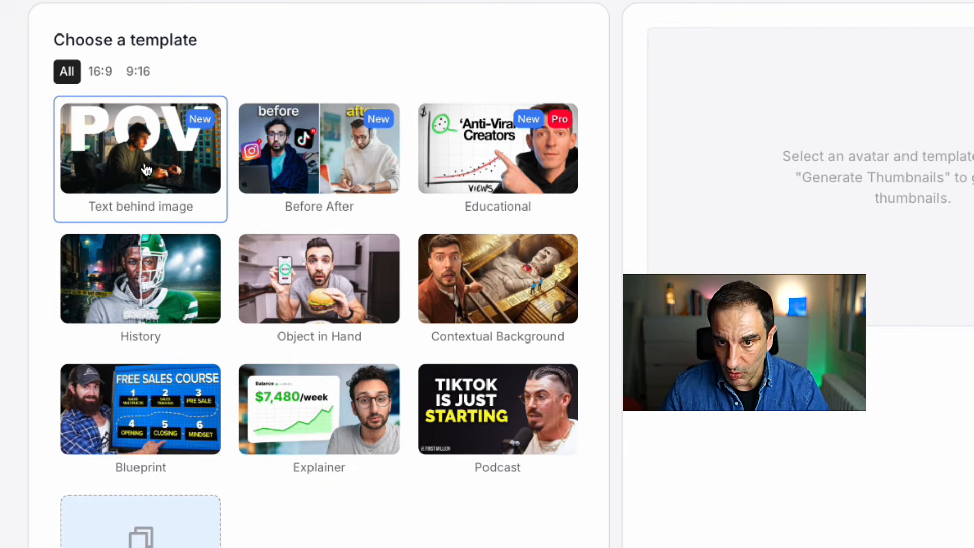
pyautogui.click(288, 194)
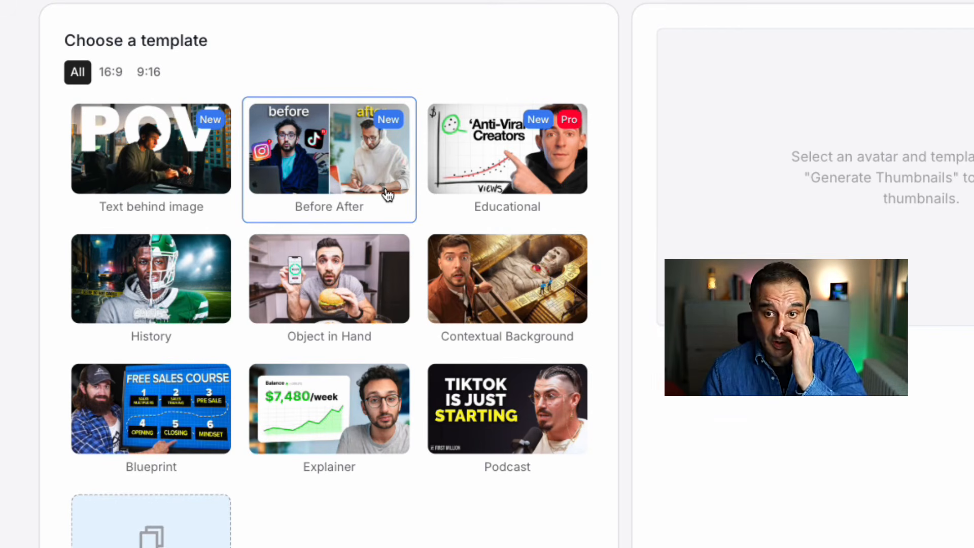
pyautogui.click(482, 192)
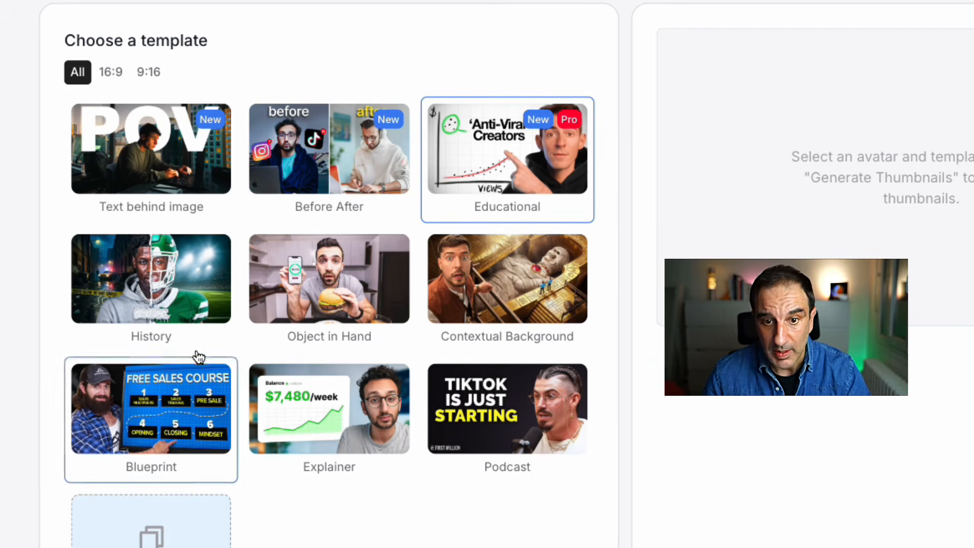
pyautogui.click(190, 328)
pyautogui.click(321, 347)
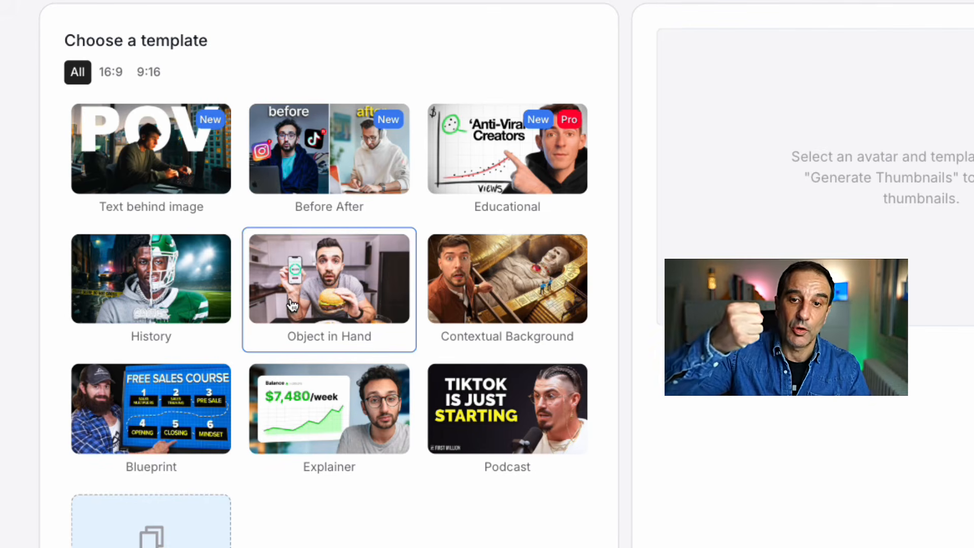
pyautogui.click(559, 343)
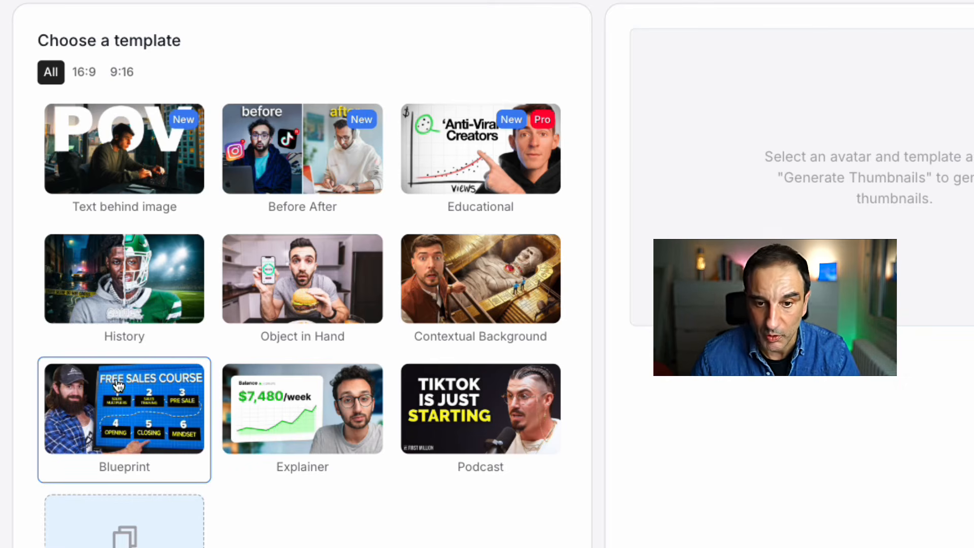
pyautogui.click(263, 428)
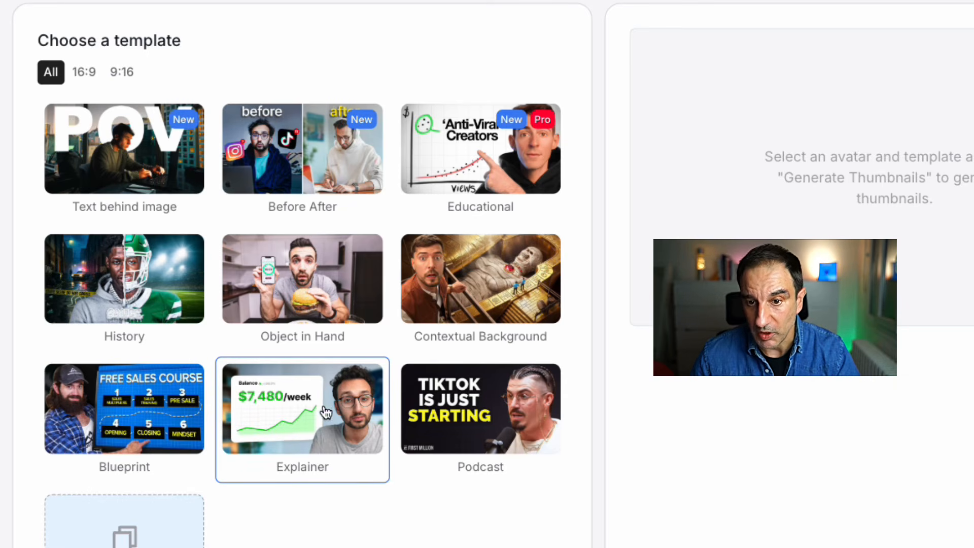
pyautogui.click(446, 477)
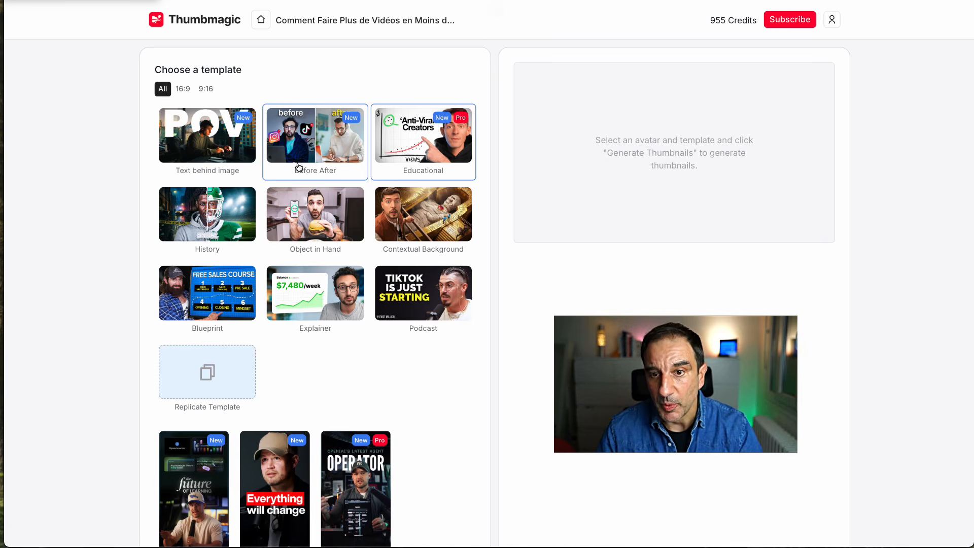
# Step: Choose the Before After template and generate thumbnails with the new main avatar
pyautogui.click(327, 144)
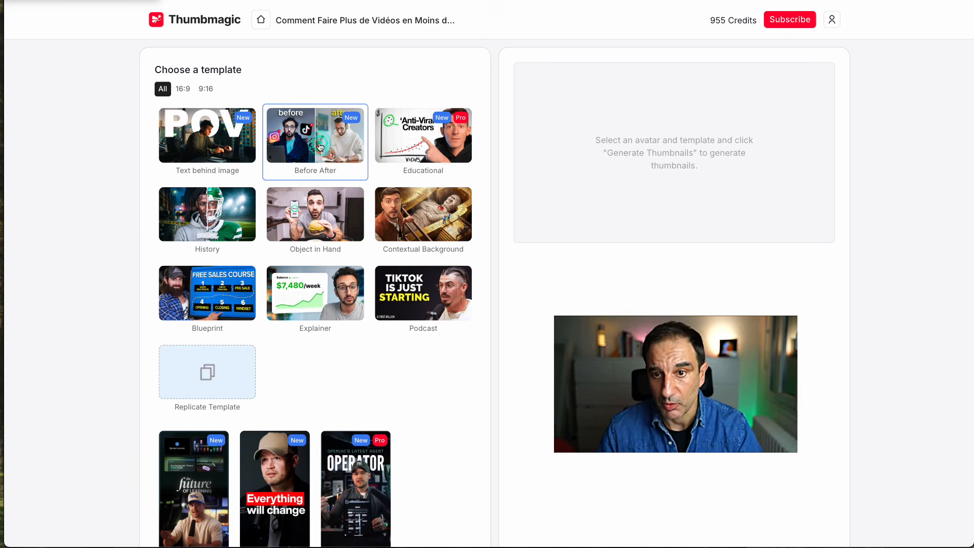
pyautogui.scroll(-5, 325, 153)
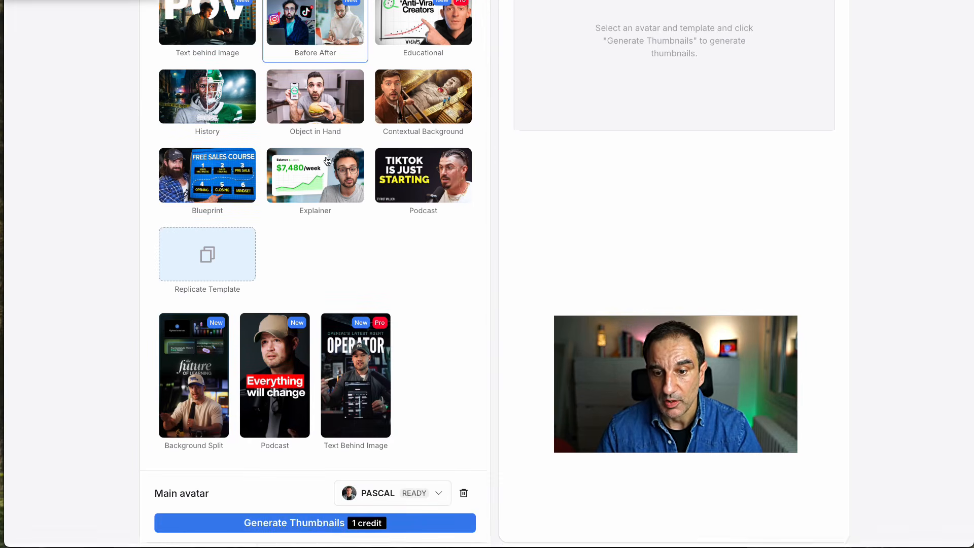
pyautogui.click(311, 523)
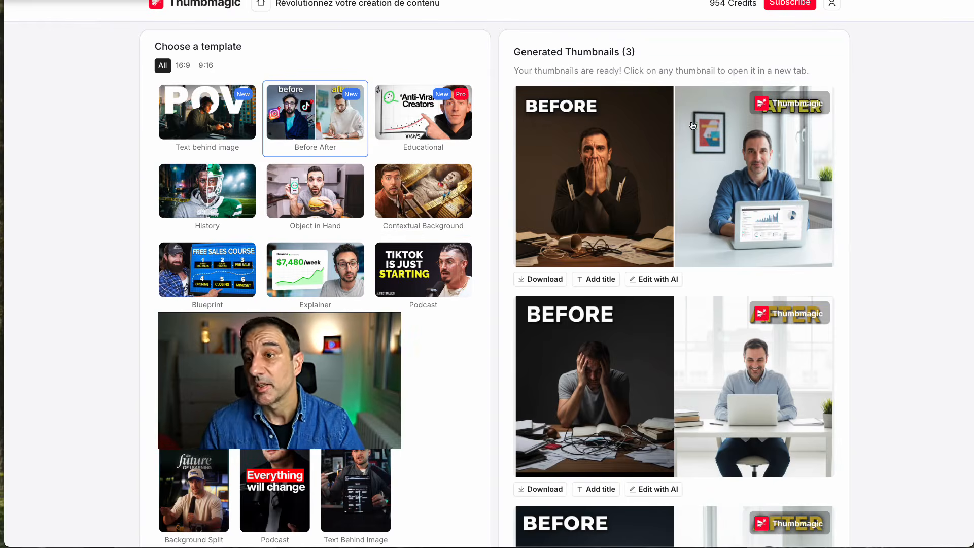
# Step: Examine the generated Before/After thumbnails and view the second one enlarged
pyautogui.scroll(-1, 652, 199)
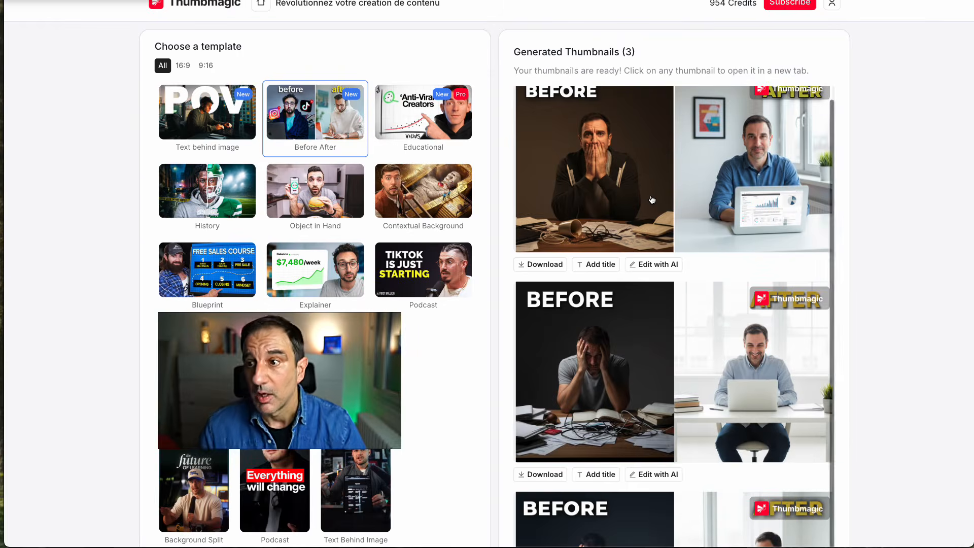
pyautogui.scroll(1, 653, 177)
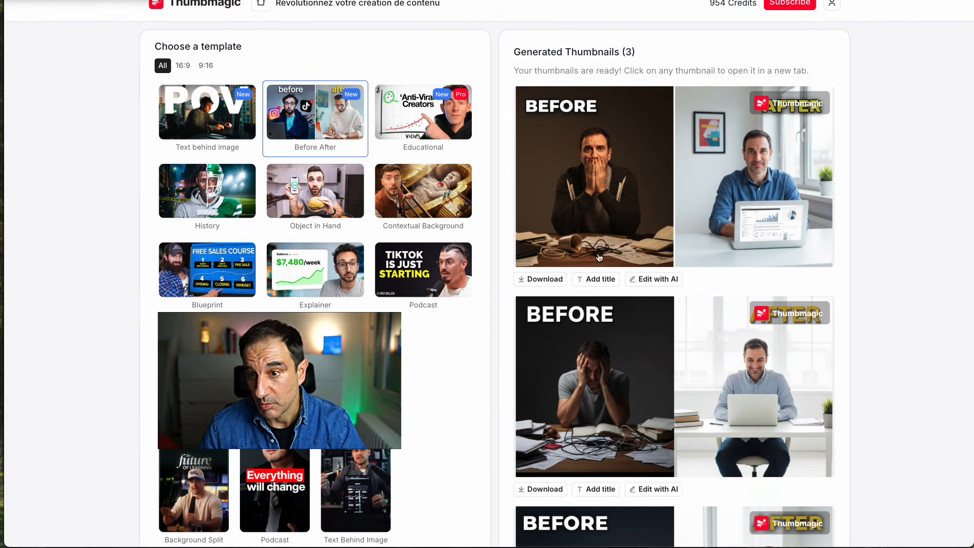
pyautogui.scroll(-2, 628, 263)
pyautogui.scroll(1, 404, 249)
pyautogui.scroll(-1, 404, 248)
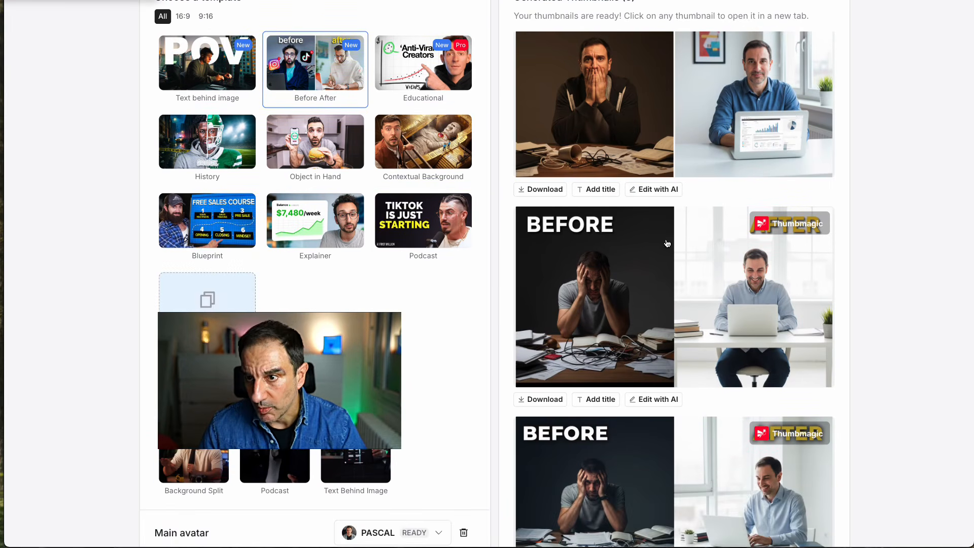
pyautogui.scroll(-2, 668, 244)
pyautogui.scroll(-1, 668, 243)
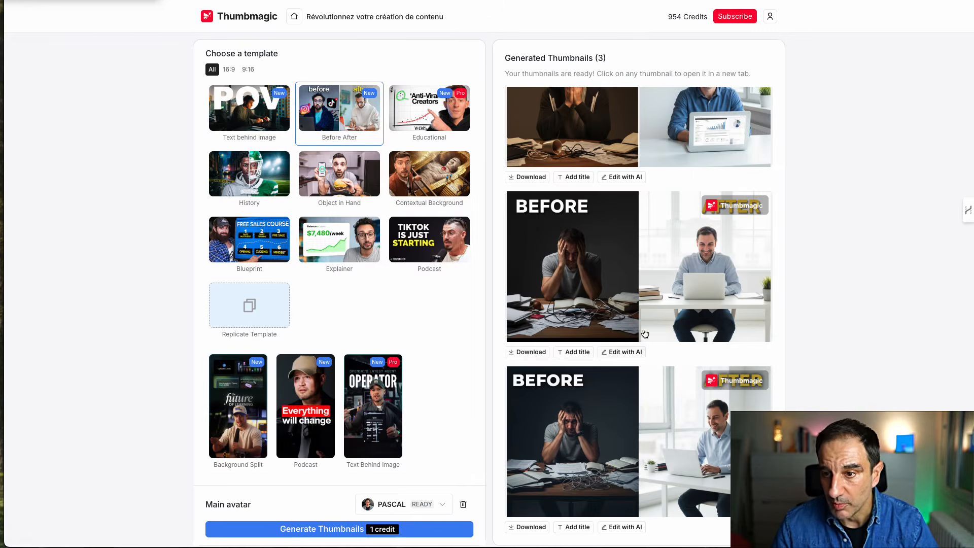
pyautogui.click(651, 261)
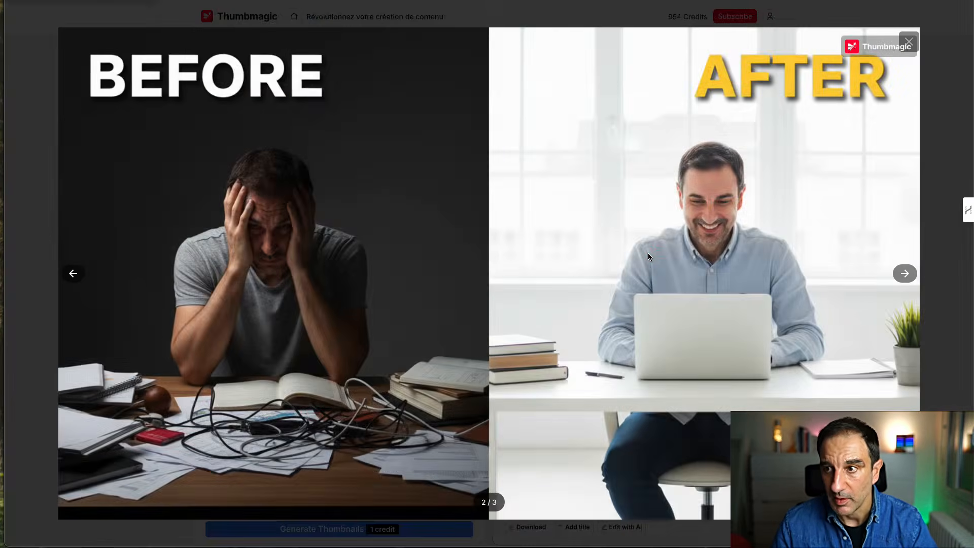
pyautogui.press('Escape')
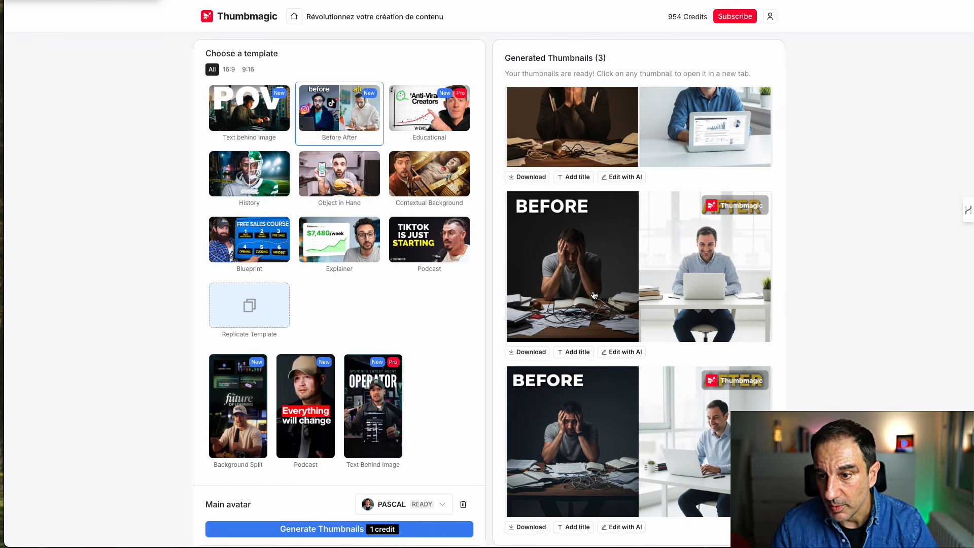
# Step: Use AI editing on the second Before/After thumbnail to replace the text "before" with "avant"
pyautogui.click(631, 355)
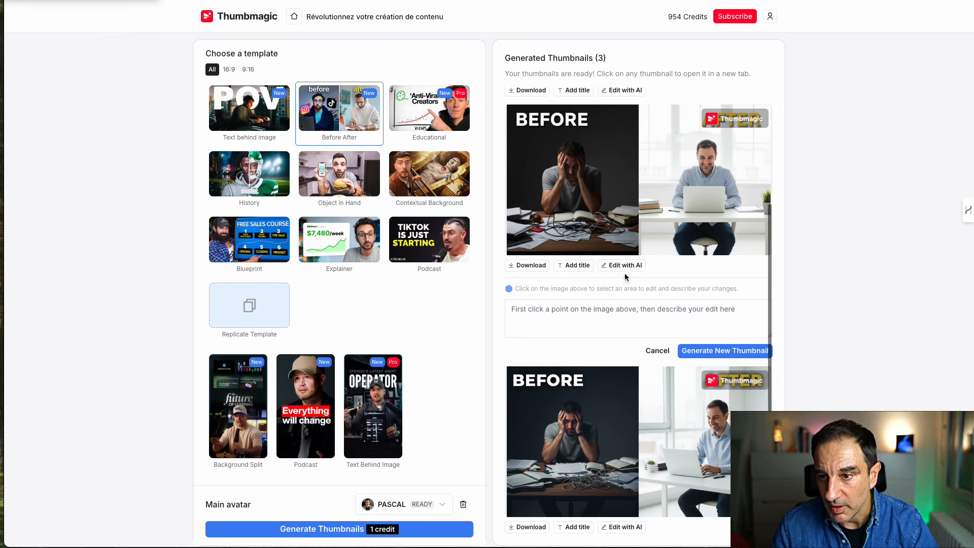
pyautogui.click(592, 309)
pyautogui.write('change "before" par')
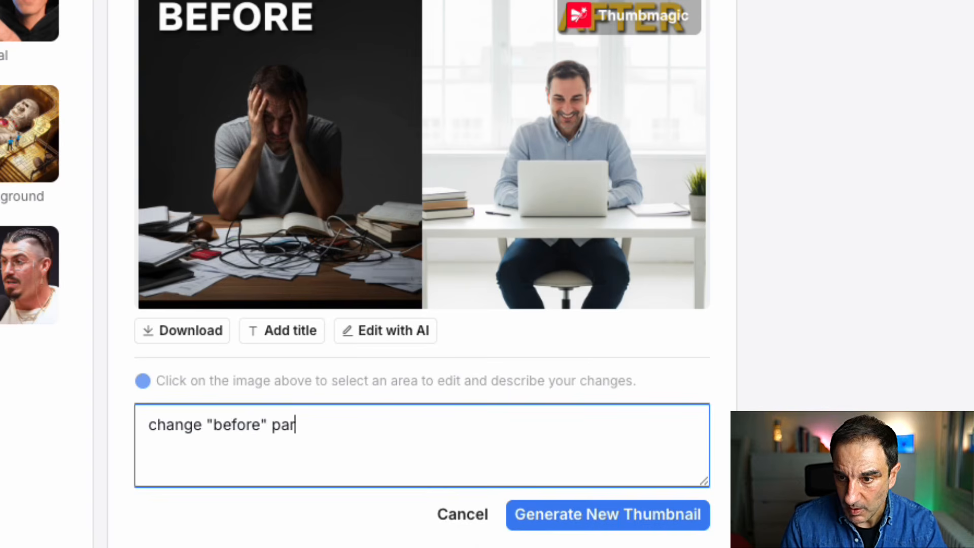
pyautogui.write(' avant')
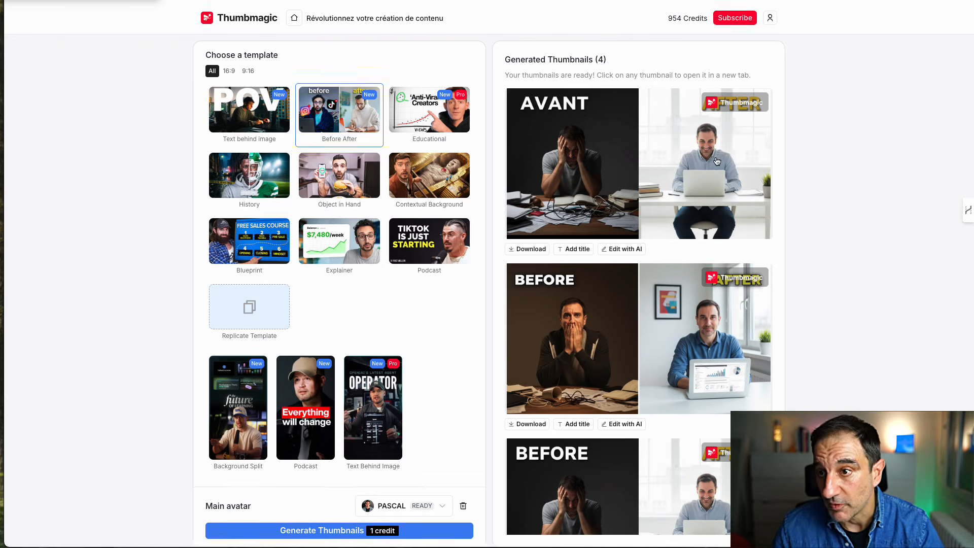
# Step: Use AI editing on the AVANT thumbnail with the prompt "change "after" par "après"" to generate a new version
pyautogui.click(628, 248)
pyautogui.click(612, 290)
pyautogui.write('change "after" par "après')
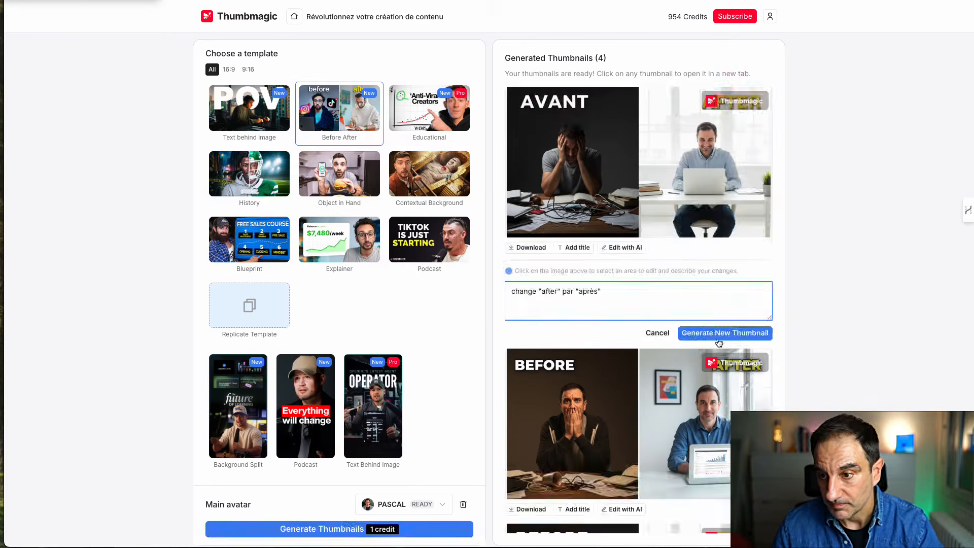
pyautogui.click(604, 547)
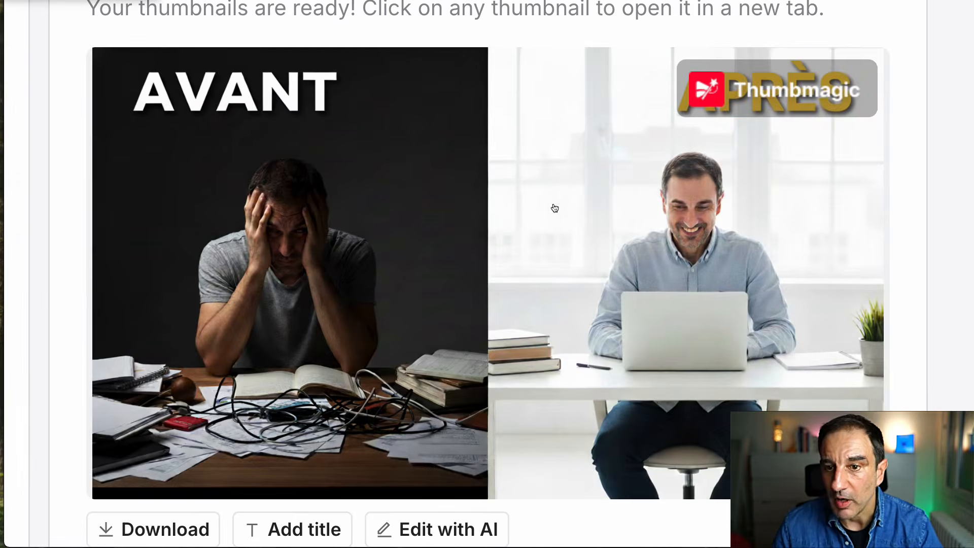
# Step: Mark the smiling man's shirt in the AVANT/APRÈS thumbnail and generate an AI edit with "change la couleur de la chemise en vert"
pyautogui.scroll(-1, 553, 209)
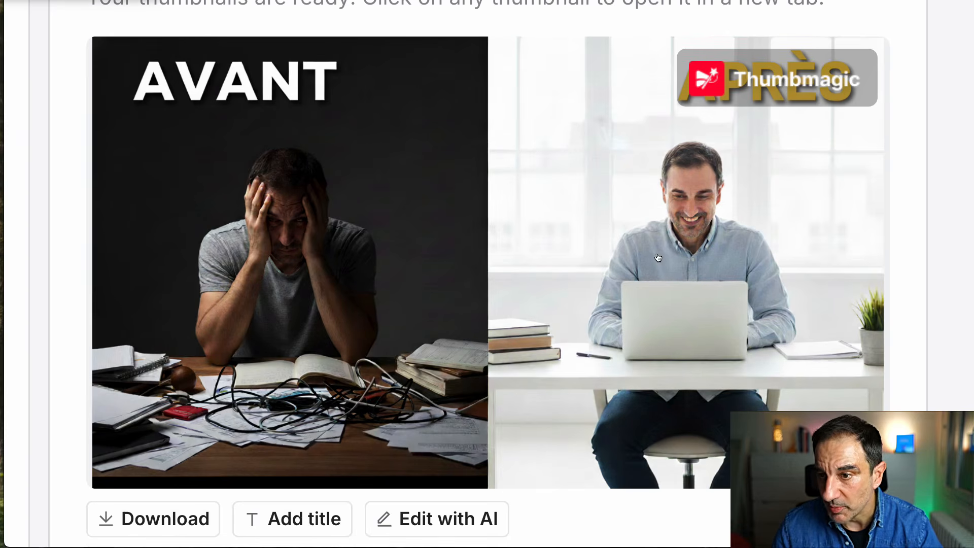
pyautogui.scroll(-3, 605, 235)
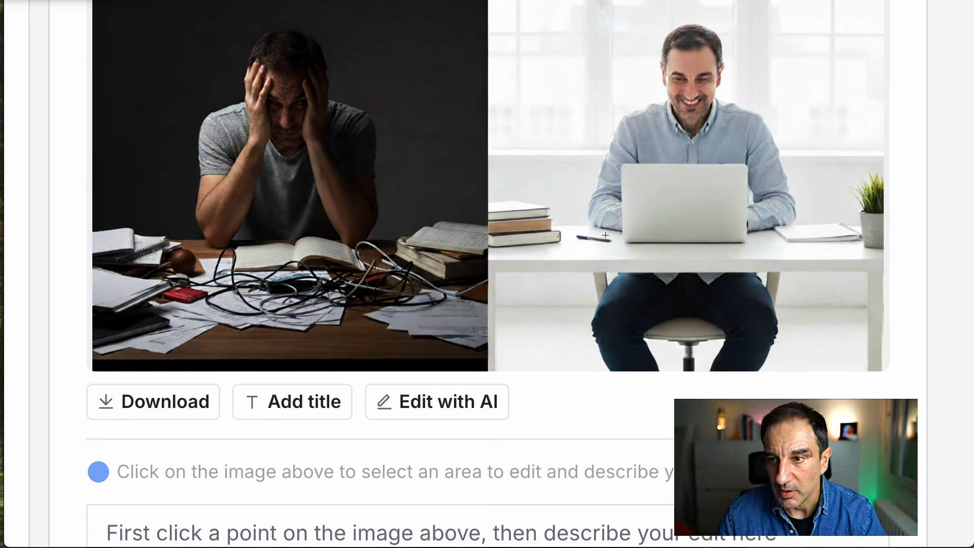
pyautogui.click(728, 131)
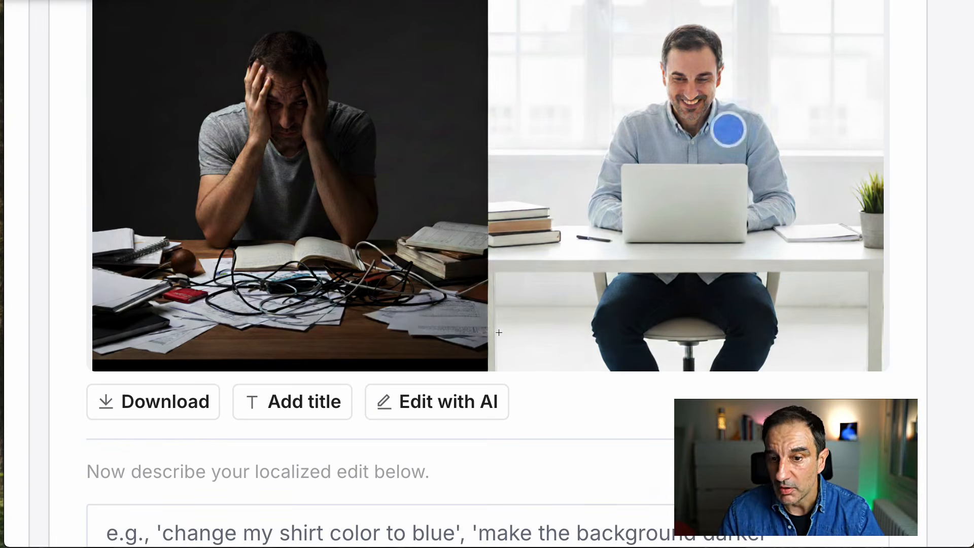
pyautogui.scroll(-1, 409, 496)
pyautogui.click(399, 473)
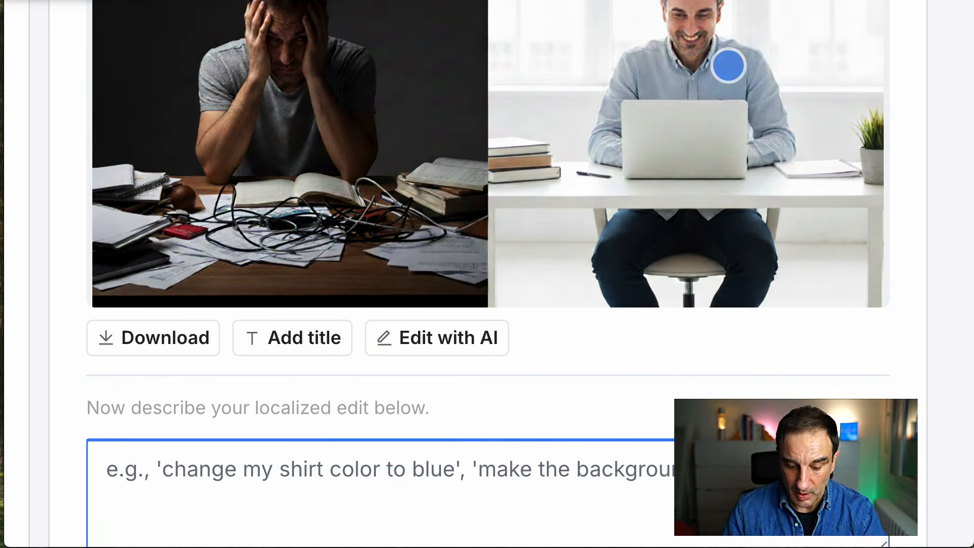
pyautogui.write('change la couleur')
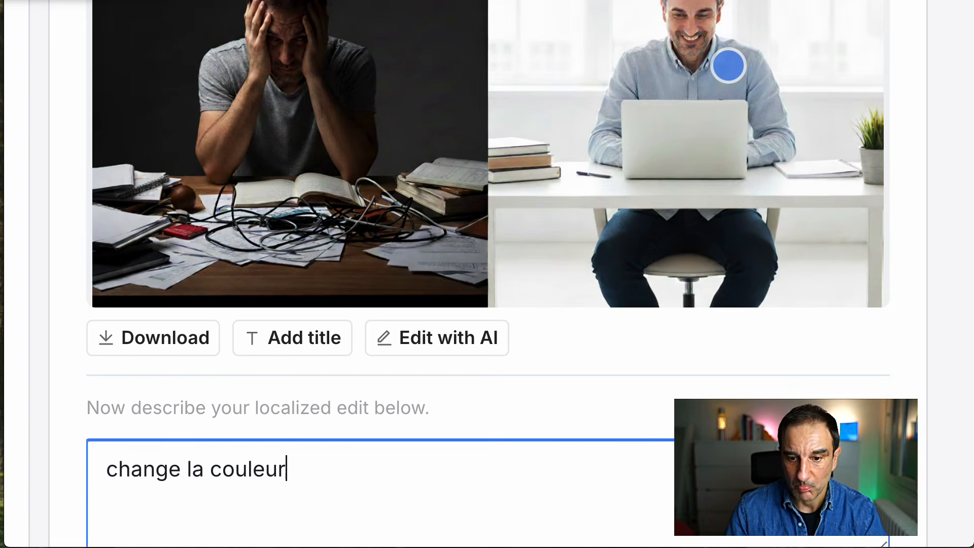
pyautogui.write(' de la chemis')
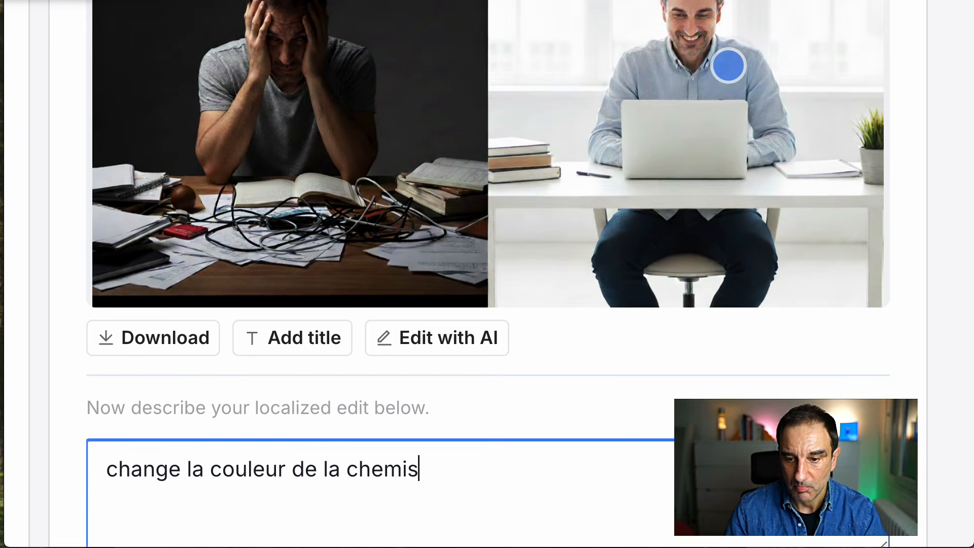
pyautogui.write('e en vert')
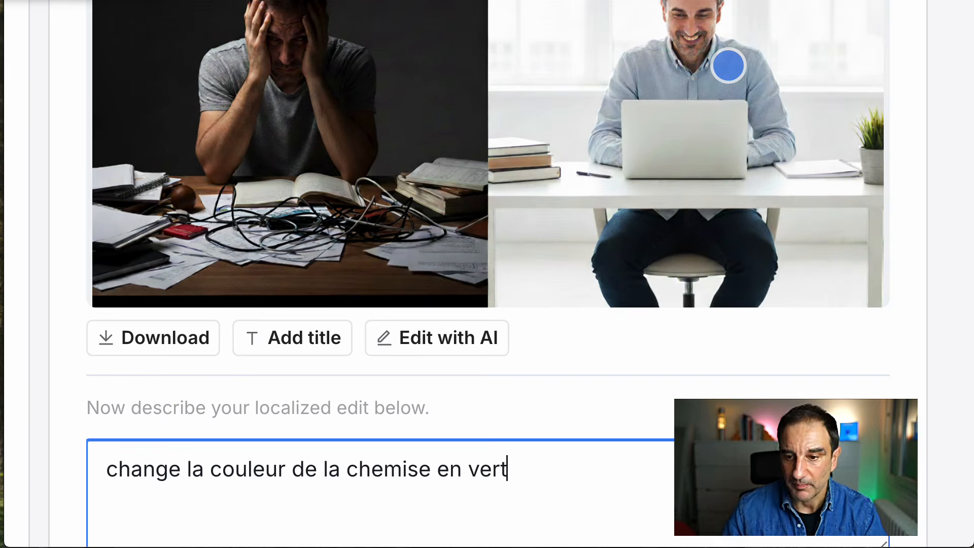
pyautogui.scroll(-3, 487, 274)
pyautogui.press('Return')
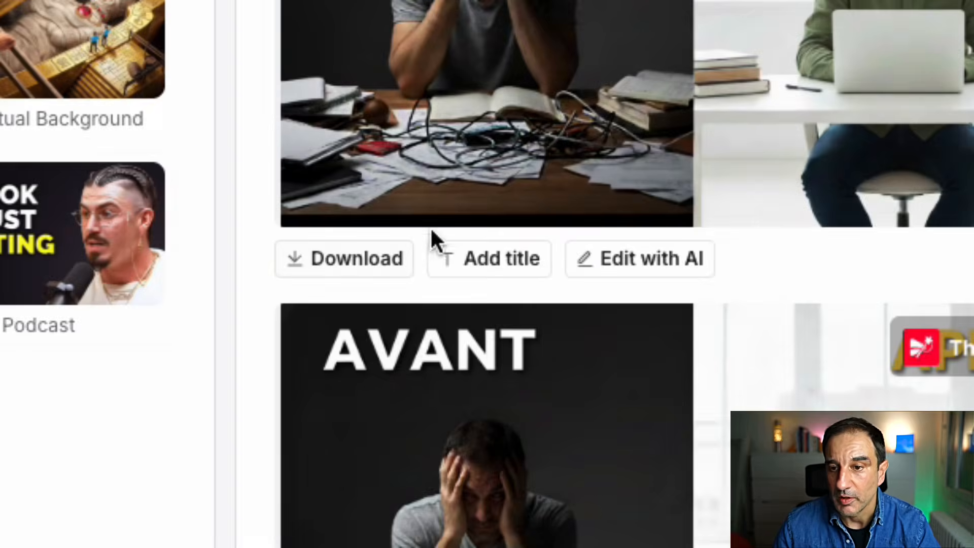
# Step: Download the green-shirt AVANT/APRÈS thumbnail and save it in the Téléchargements folder
pyautogui.click(524, 250)
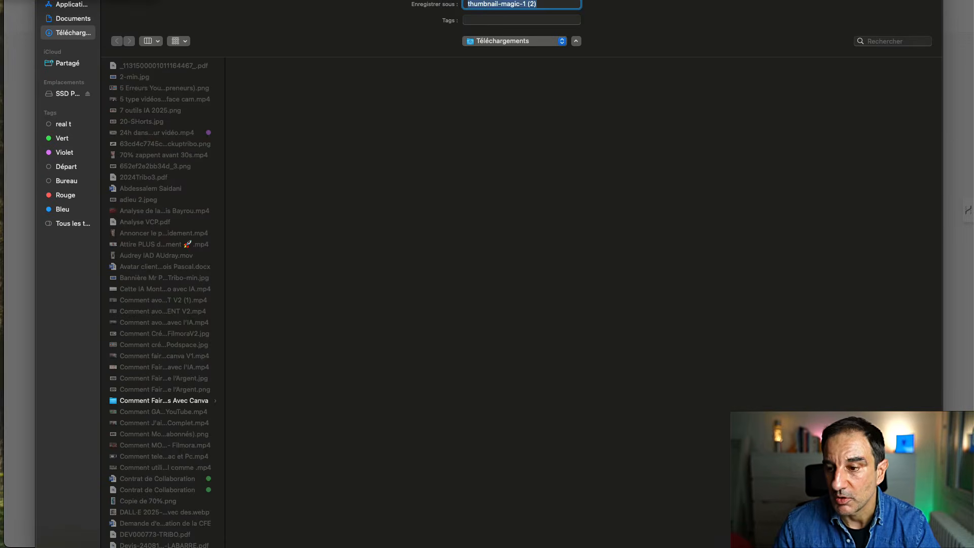
pyautogui.press('Return')
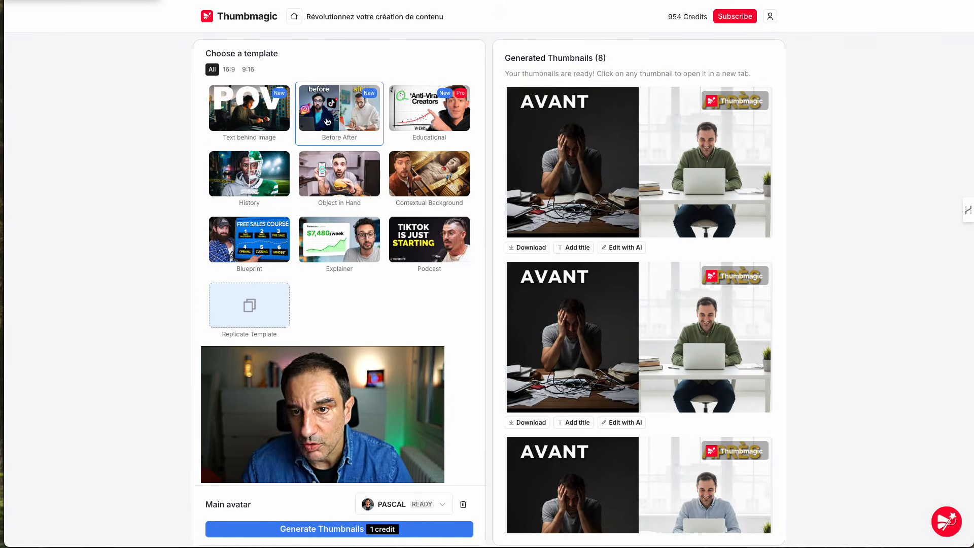
# Step: Choose the 16:9 Podcast template and generate thumbnails with the main avatar
pyautogui.click(459, 239)
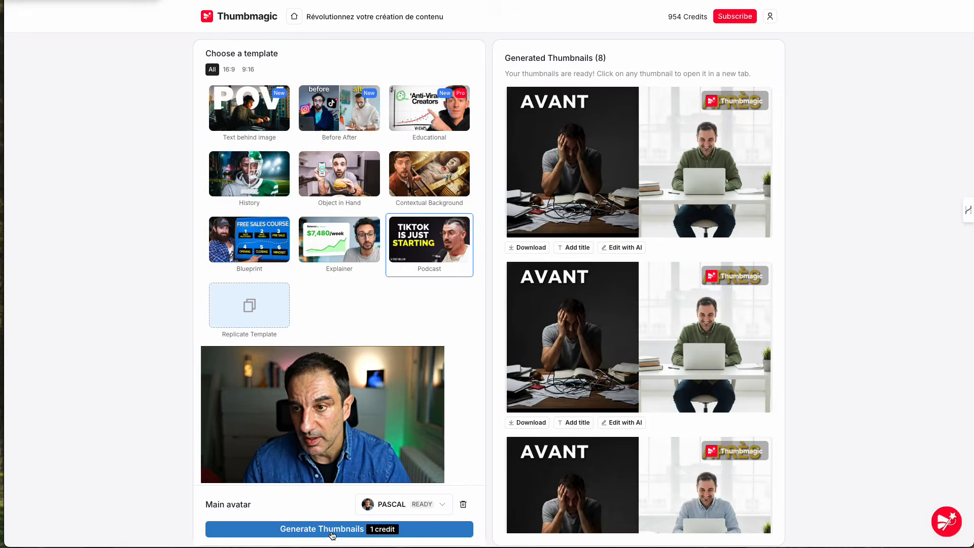
pyautogui.click(333, 530)
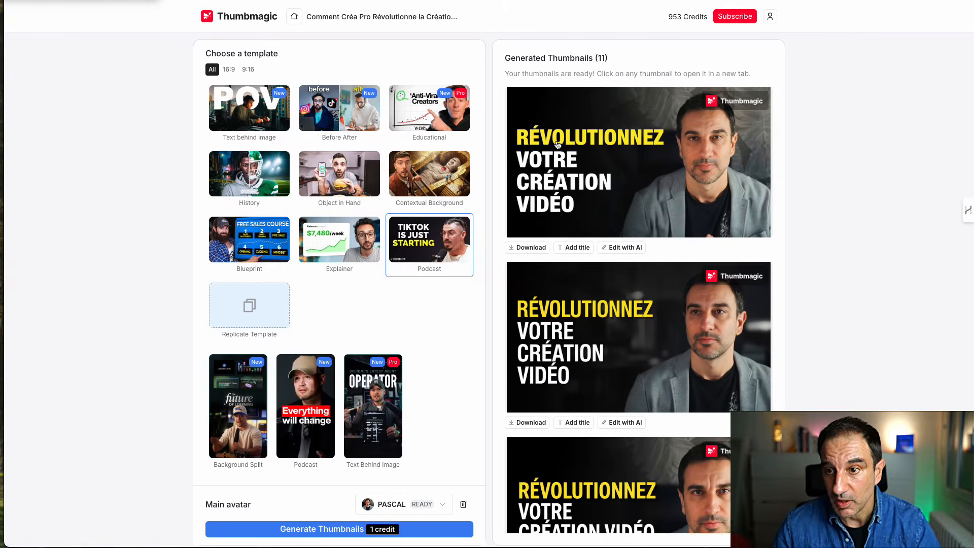
# Step: Examine the generated Podcast thumbnails for face likeness and text, viewing the first one enlarged
pyautogui.scroll(-3, 709, 372)
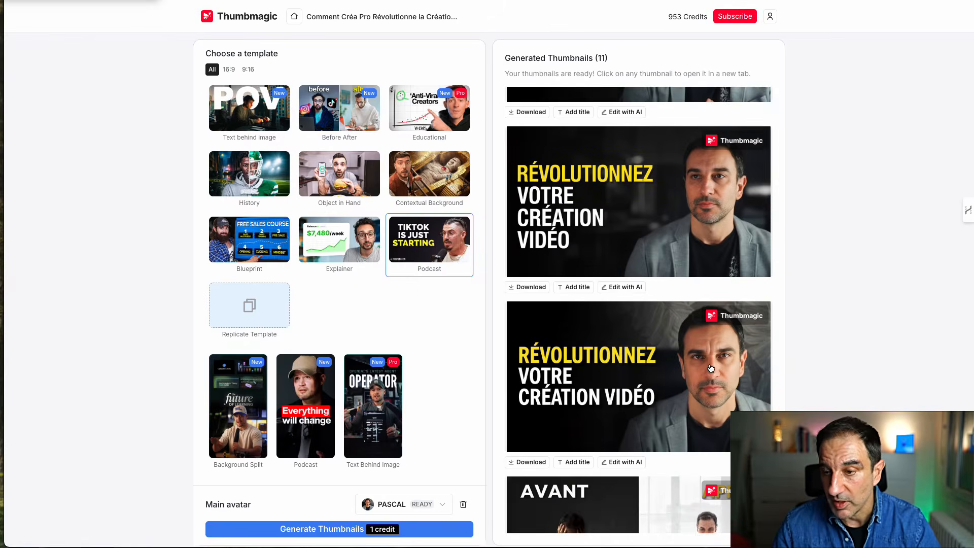
pyautogui.scroll(1, 710, 369)
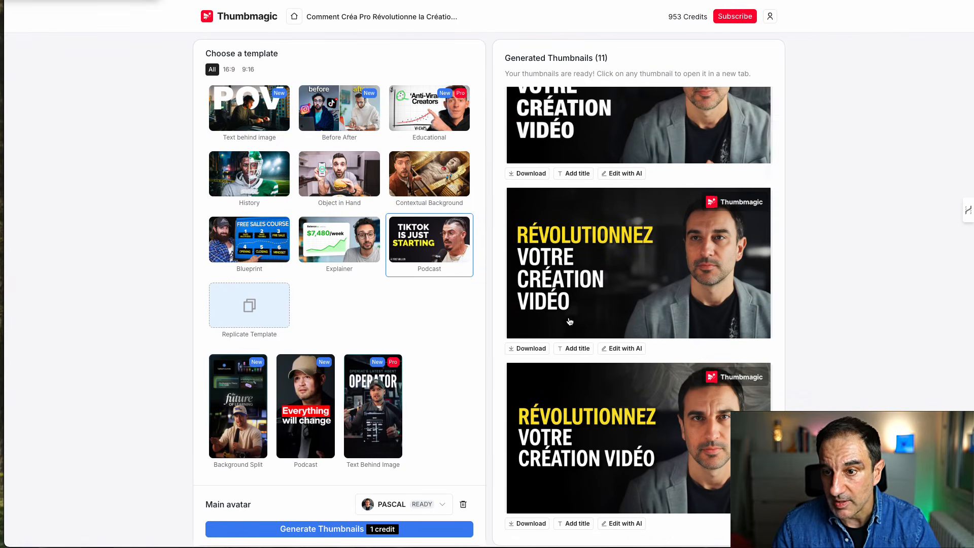
pyautogui.scroll(1, 570, 321)
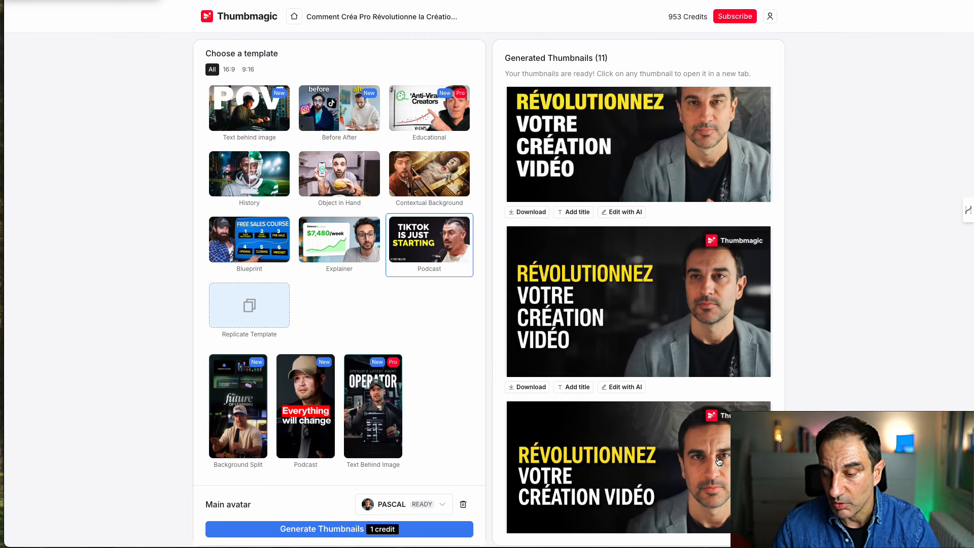
pyautogui.scroll(-1, 719, 462)
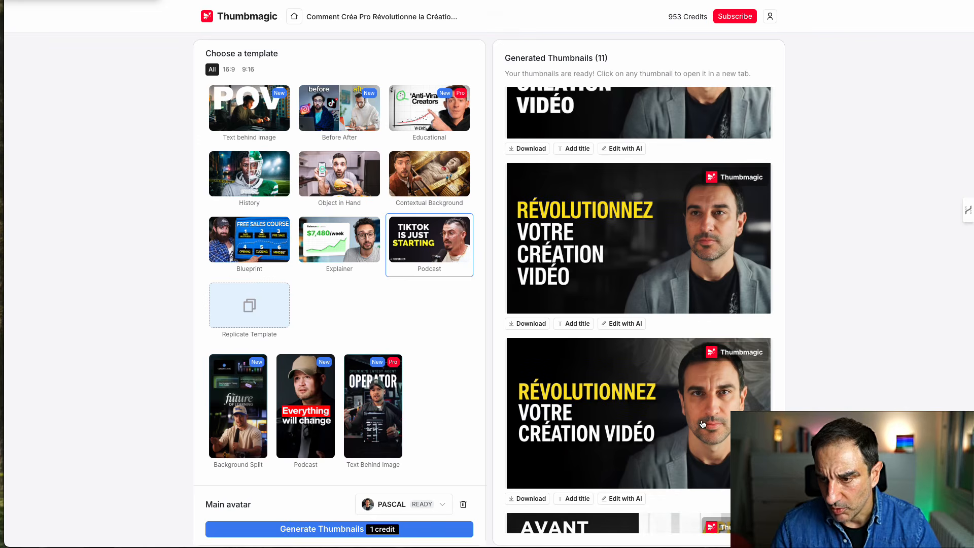
pyautogui.scroll(2, 709, 422)
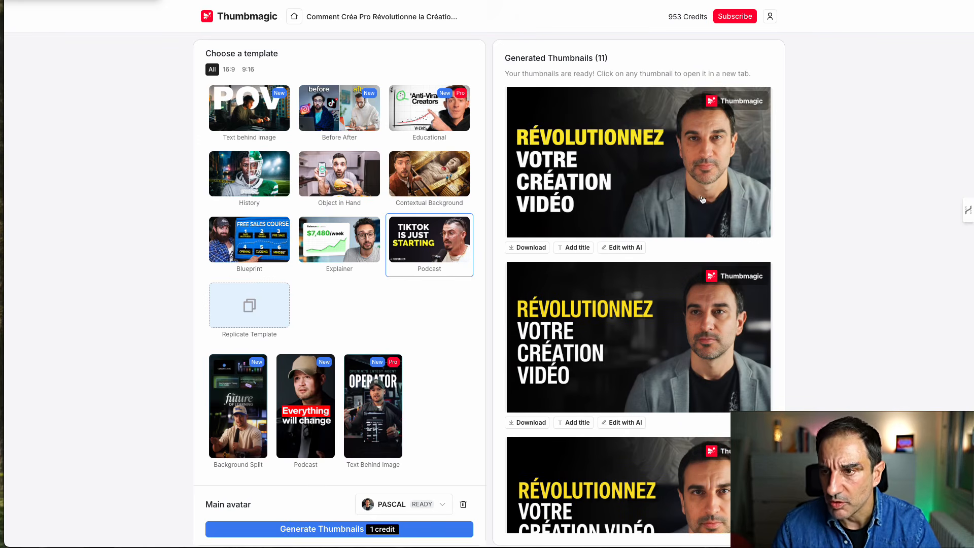
pyautogui.click(717, 149)
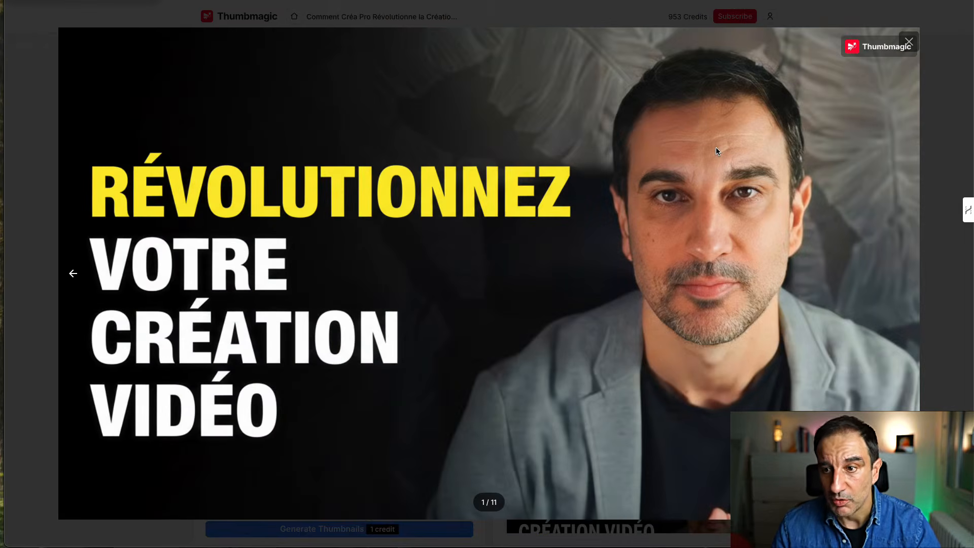
pyautogui.press('Escape')
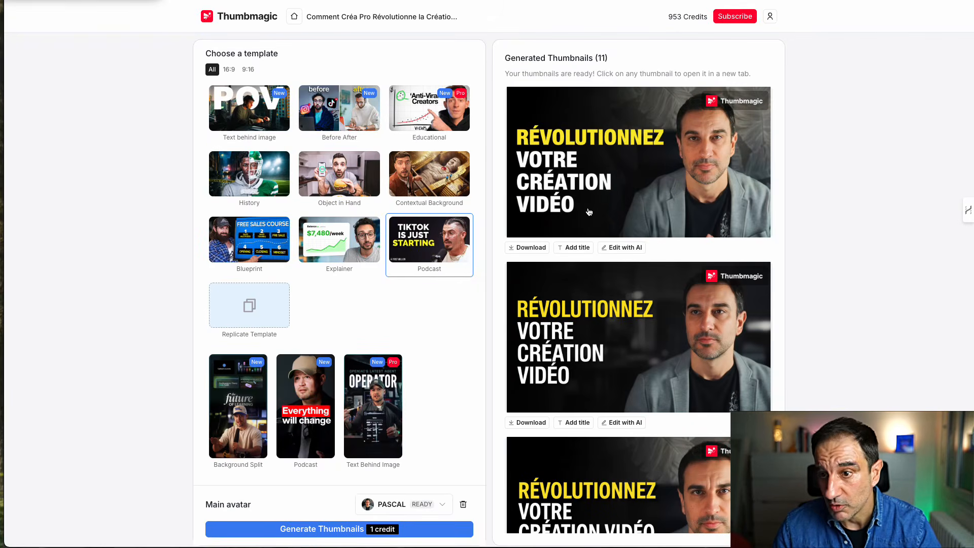
# Step: Open AI editing for the first Podcast thumbnail and download that thumbnail
pyautogui.click(625, 248)
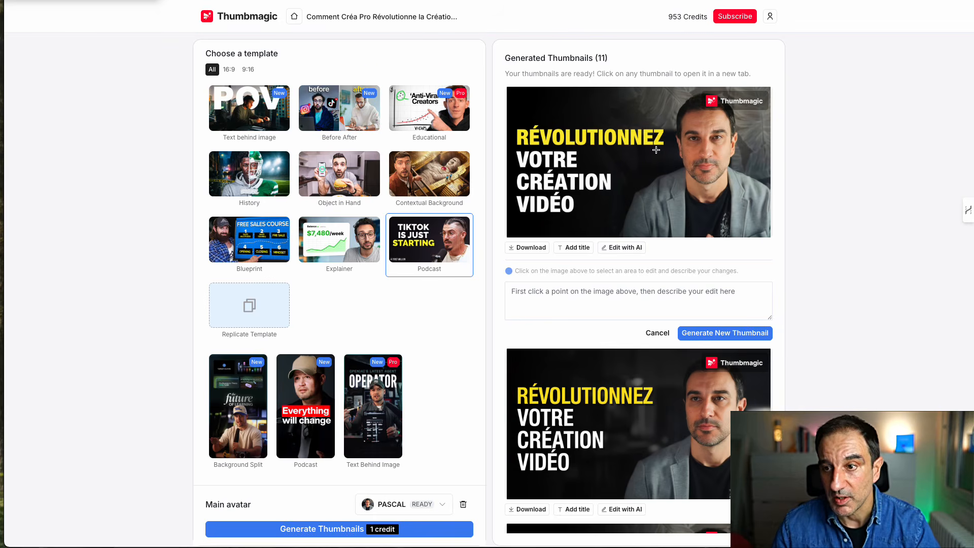
pyautogui.scroll(-1, 698, 138)
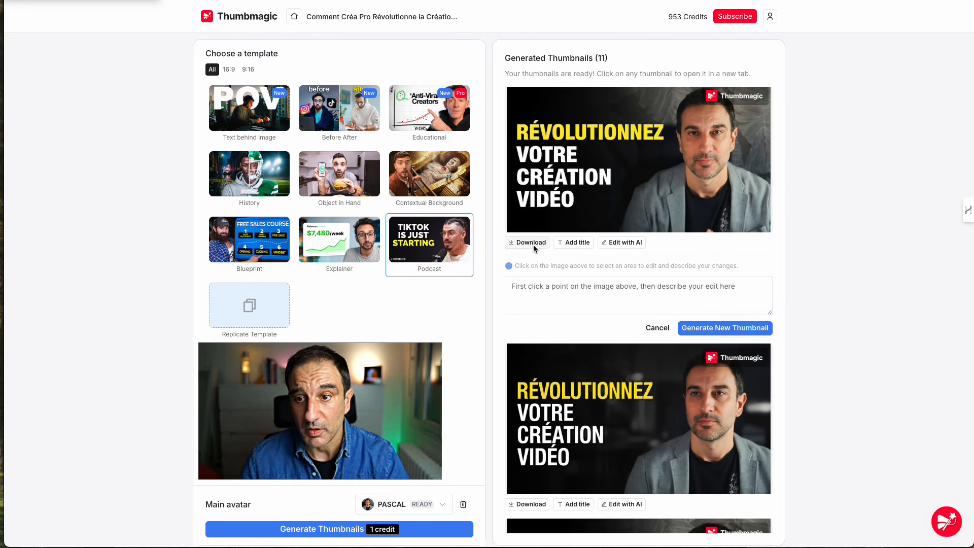
pyautogui.click(531, 242)
pyautogui.press('Return')
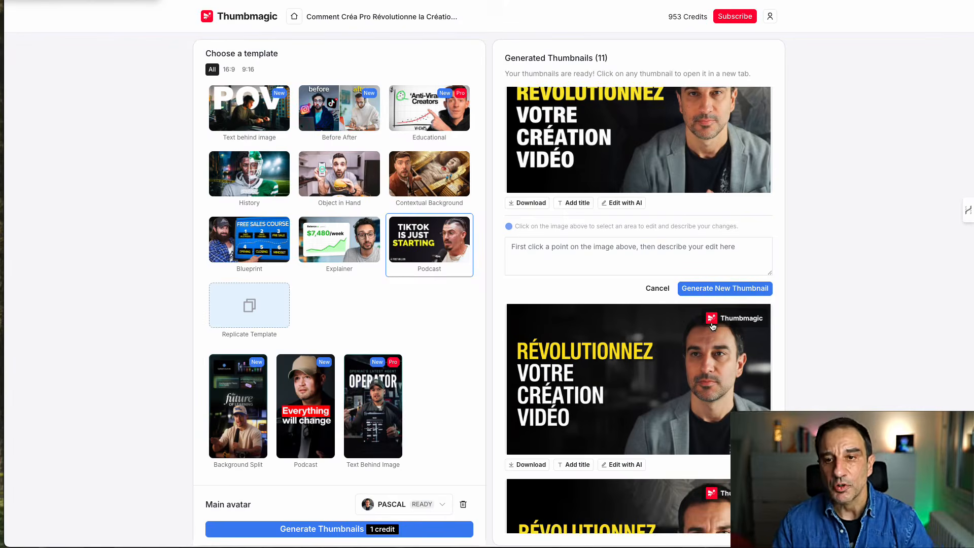
pyautogui.scroll(2, 713, 326)
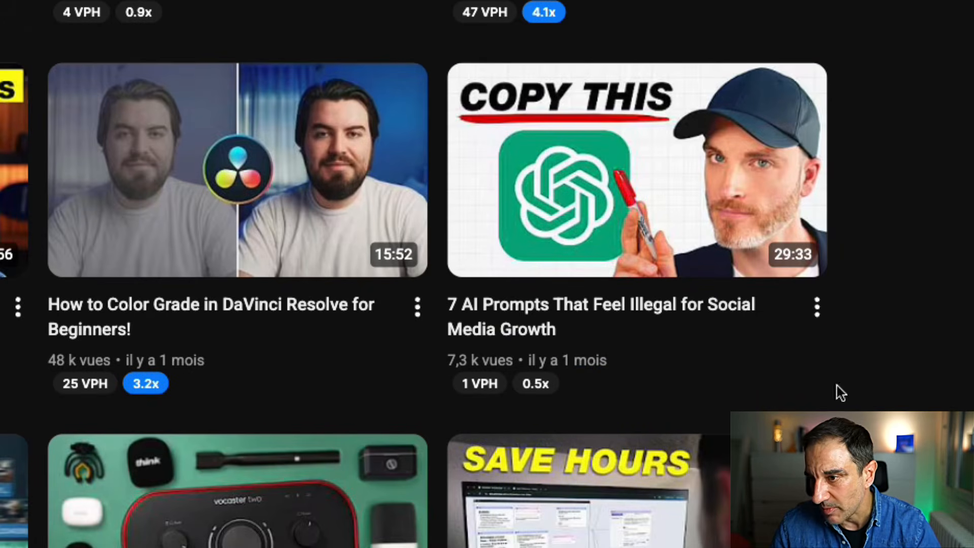
# Step: Switch to YouTube and get the share link of the video "7 AI Prompts That Feel Illegal for Social Media Growth"
pyautogui.click(818, 310)
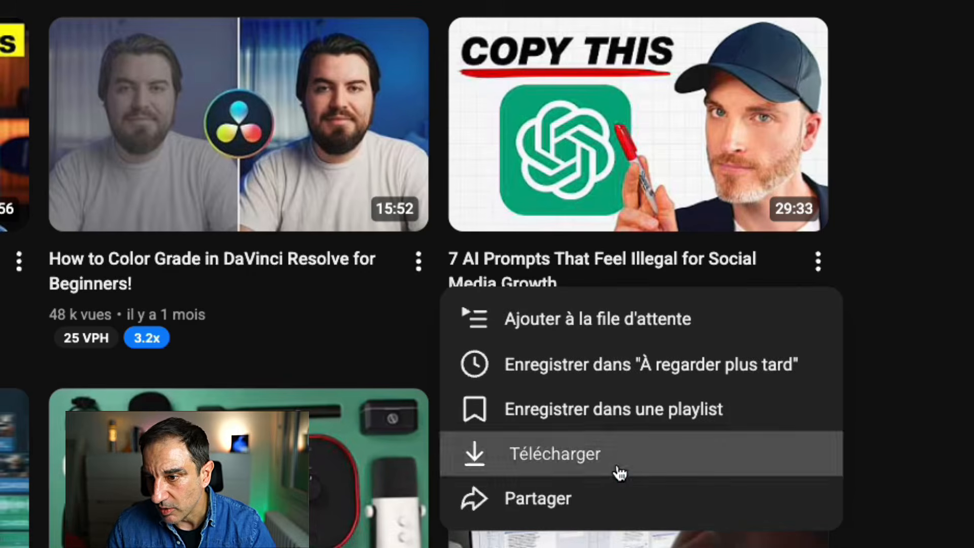
pyautogui.click(605, 496)
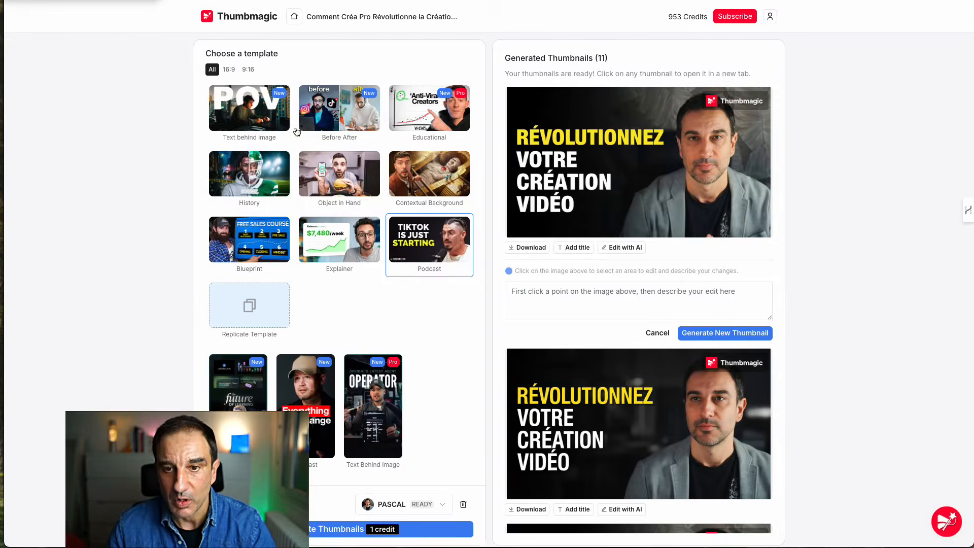
pyautogui.click(250, 307)
pyautogui.click(411, 105)
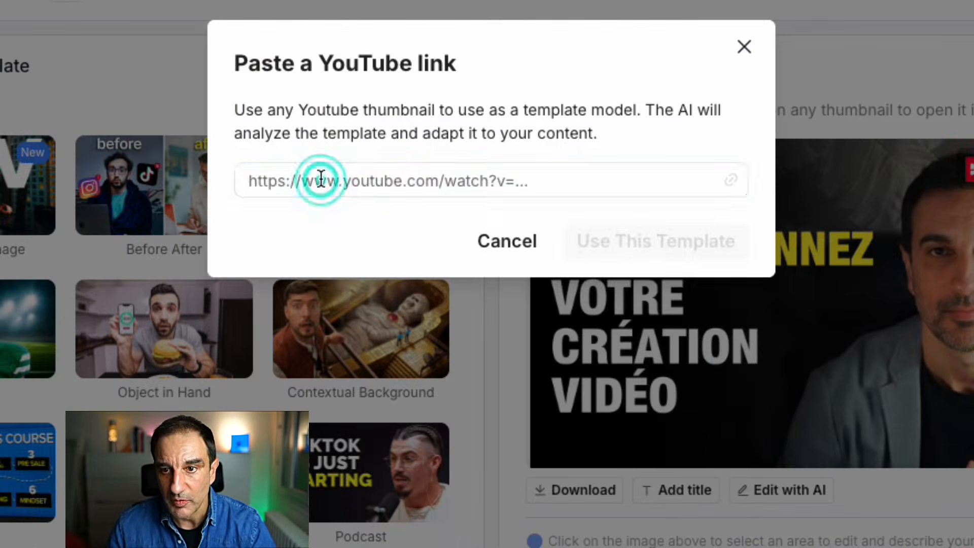
pyautogui.write('https://youtu.be/NaljgNBjTcg')
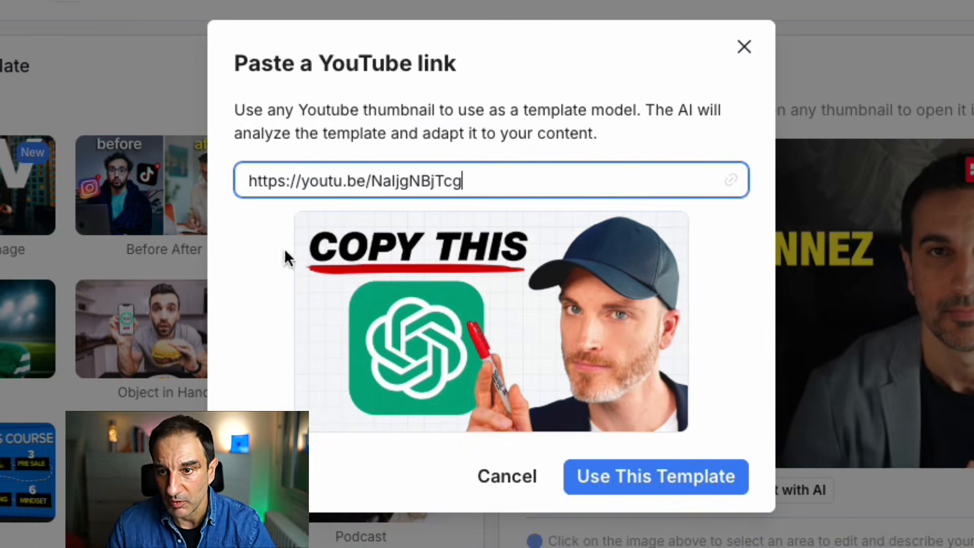
pyautogui.click(657, 474)
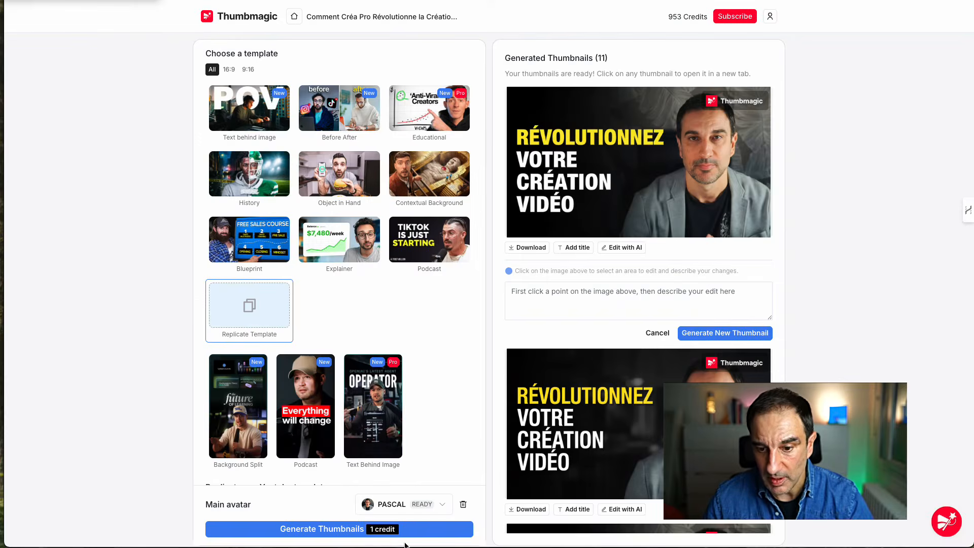
pyautogui.click(355, 530)
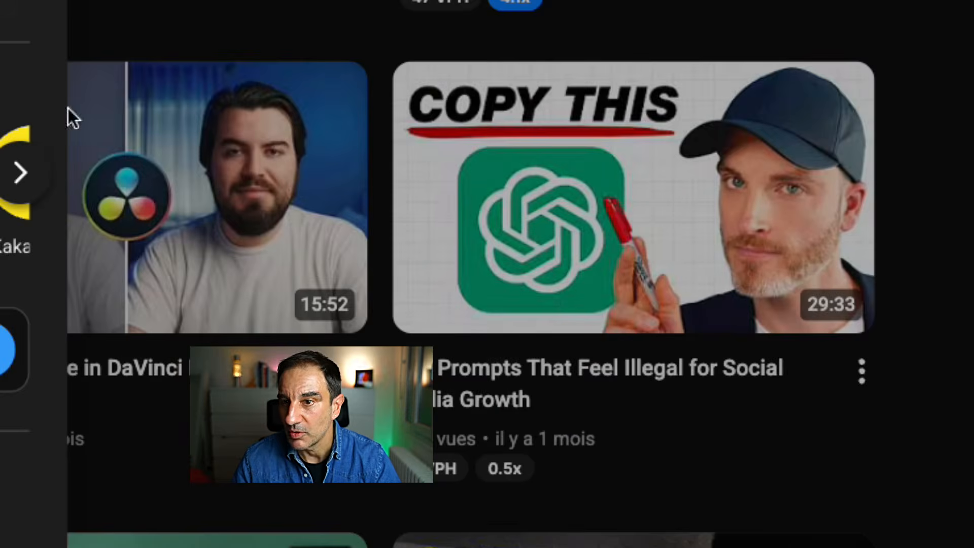
pyautogui.press('Escape')
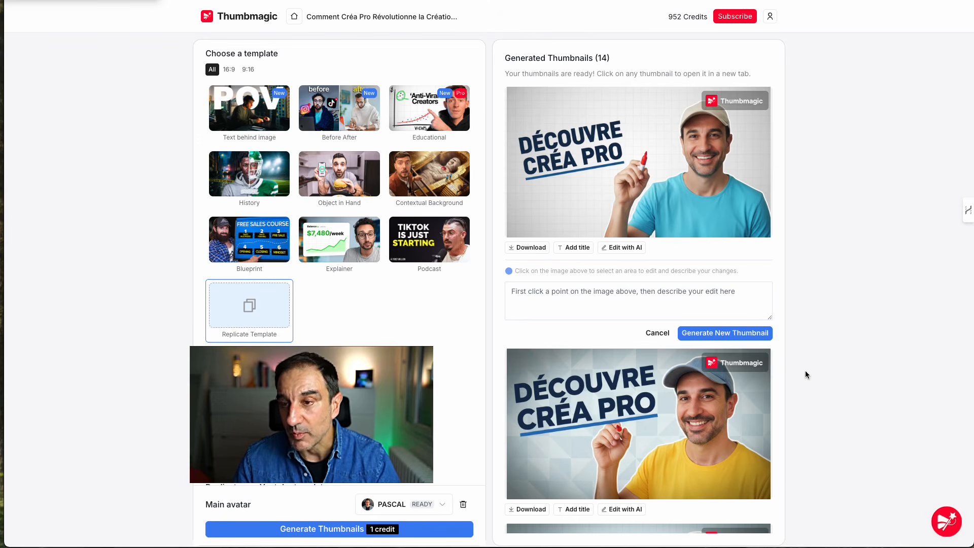
# Step: Mark the cap on the thumbnail with the beige cap and yellow collared shirt, and generate an AI edit with the prompt "enlever la casquette"
pyautogui.scroll(-6, 736, 404)
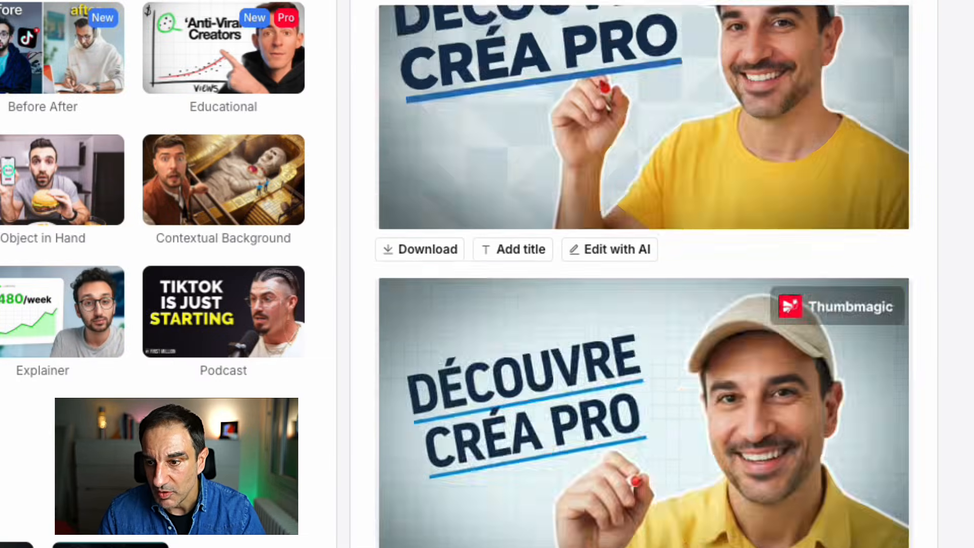
pyautogui.click(622, 383)
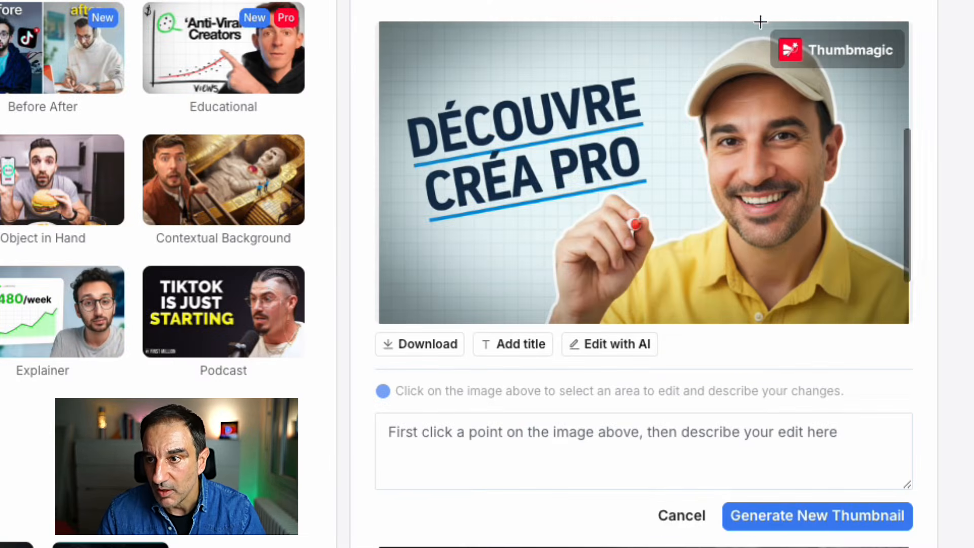
pyautogui.click(750, 51)
pyautogui.click(545, 428)
pyautogui.write('enlber')
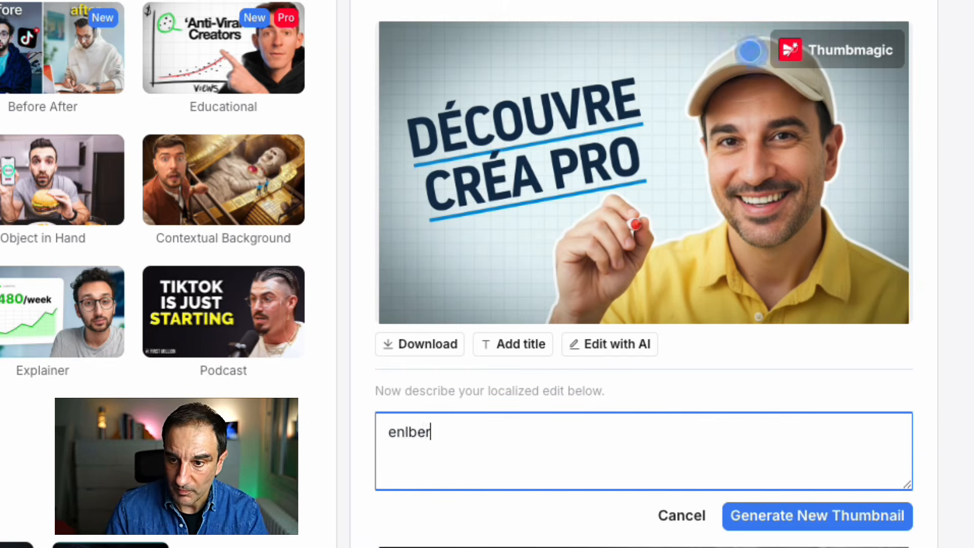
pyautogui.press('BackSpace')
pyautogui.press('BackSpace')
pyautogui.press('BackSpace')
pyautogui.write('ever la casquette')
pyautogui.click(797, 518)
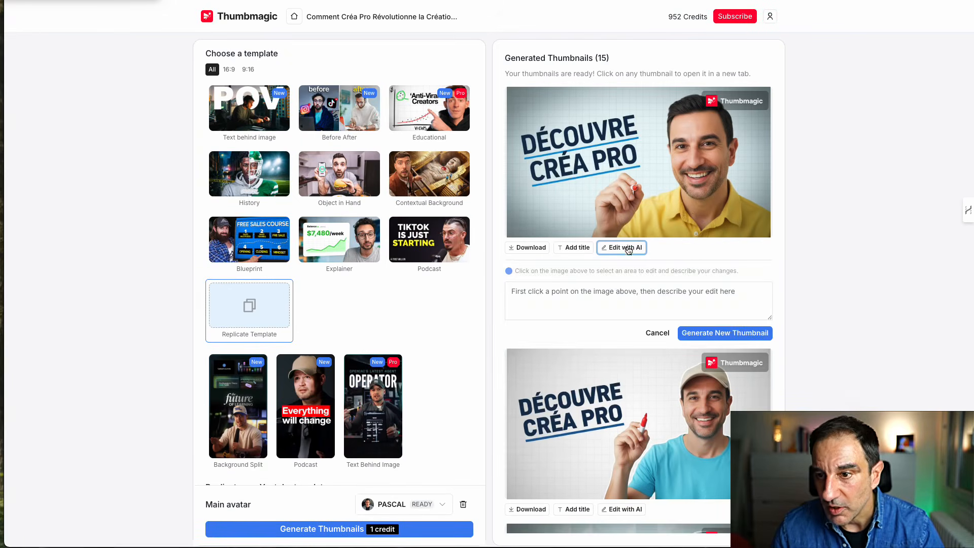
# Step: Generate an AI edit of the capless yellow-shirt thumbnail with the prompt "changer le fond en noir"
pyautogui.click(437, 529)
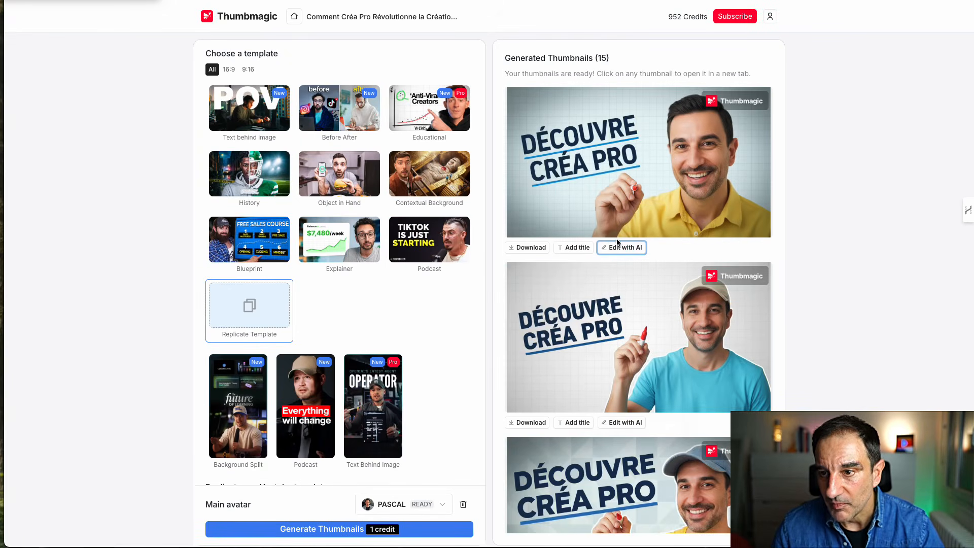
pyautogui.click(619, 248)
pyautogui.click(581, 308)
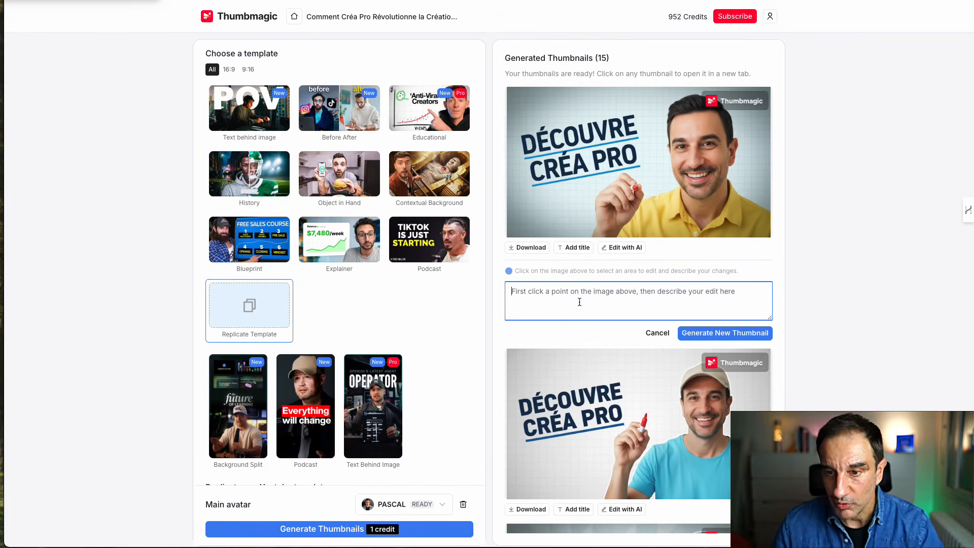
pyautogui.write('changer le fond en noir')
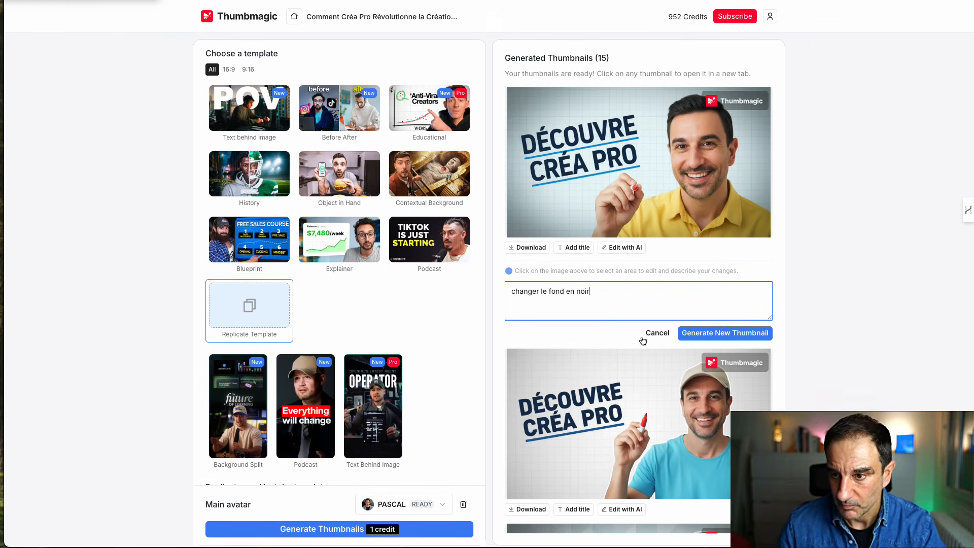
pyautogui.click(699, 333)
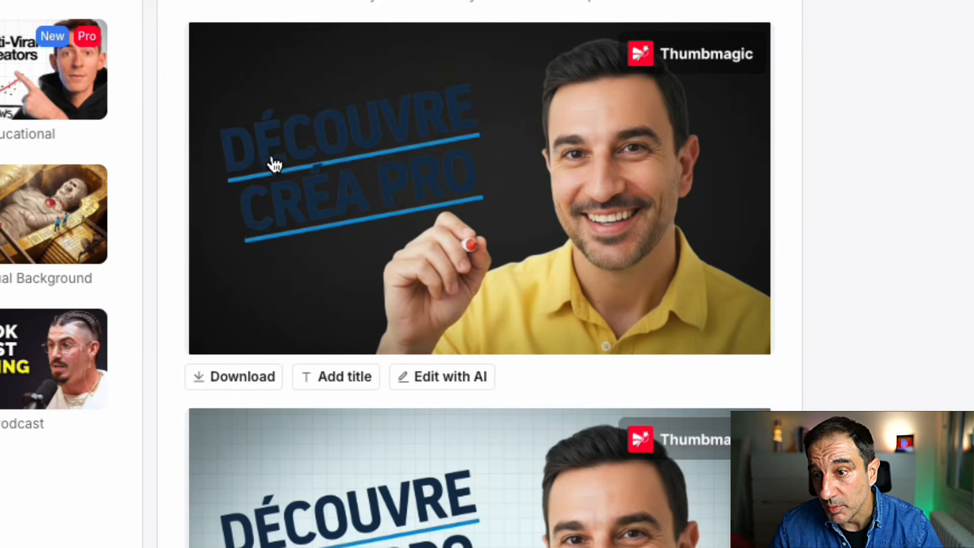
# Step: Mark the title text on the black-background thumbnail and generate an AI edit asking in French for white text
pyautogui.click(437, 377)
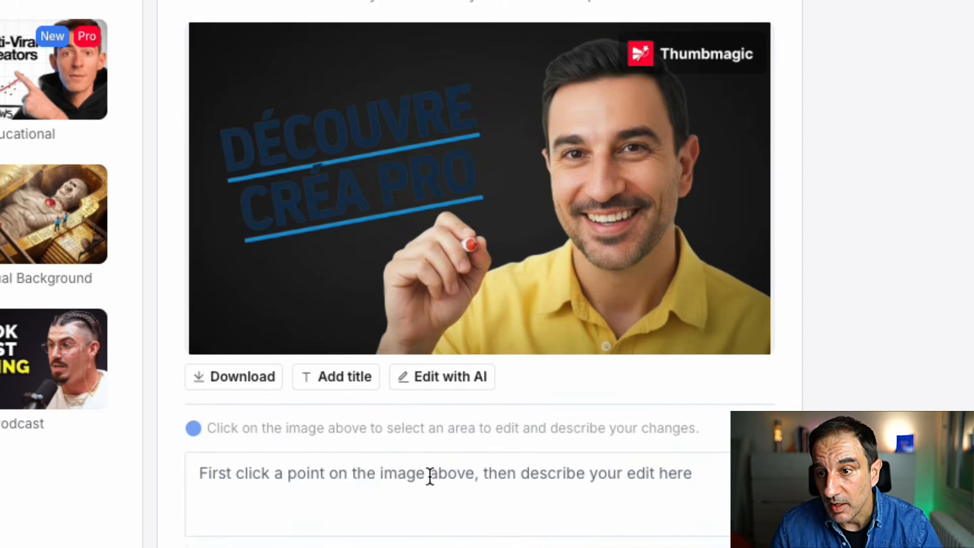
pyautogui.click(345, 135)
pyautogui.click(356, 481)
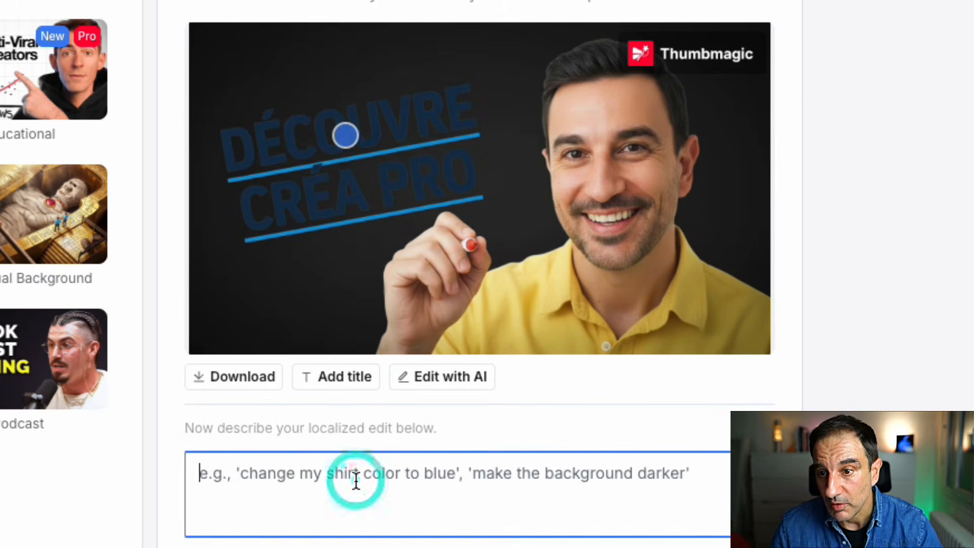
pyautogui.write("changer ' la coyleur de l'éc")
pyautogui.press('BackSpace')
pyautogui.press('BackSpace')
pyautogui.press('BackSpace')
pyautogui.press('BackSpace')
pyautogui.press('BackSpace')
pyautogui.press('BackSpace')
pyautogui.write('u texte en blanc')
pyautogui.press('Return')
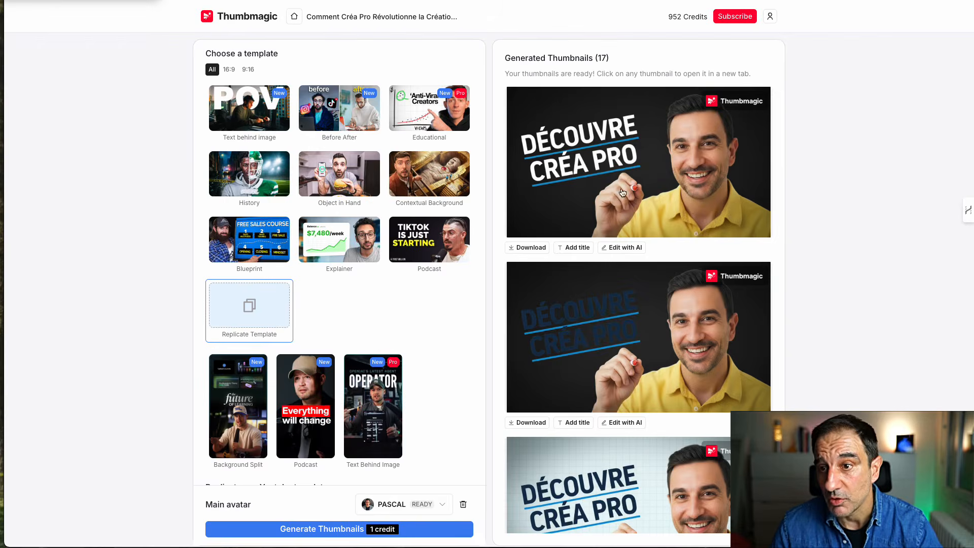
# Step: View the white-text thumbnail enlarged, and look over the available templates and the replicated YouTube template
pyautogui.click(695, 175)
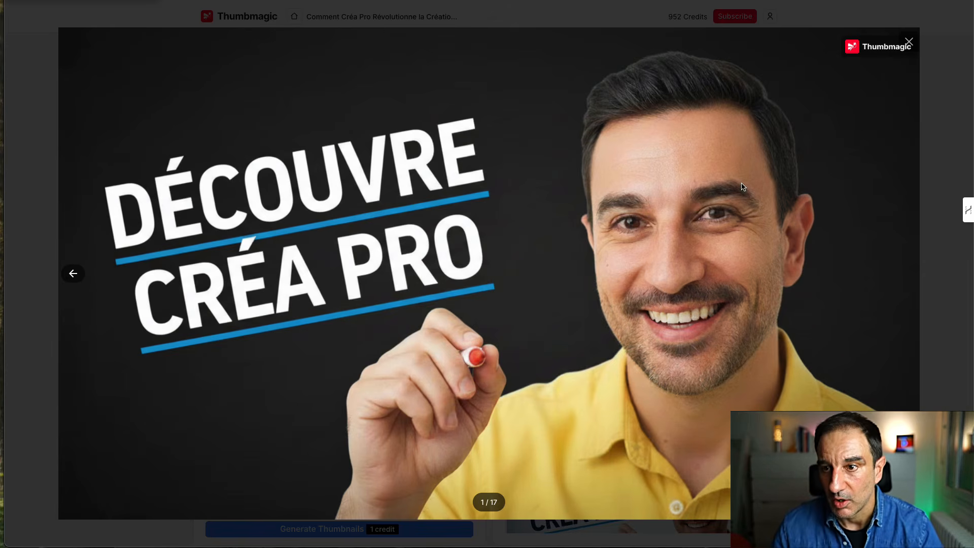
pyautogui.press('Escape')
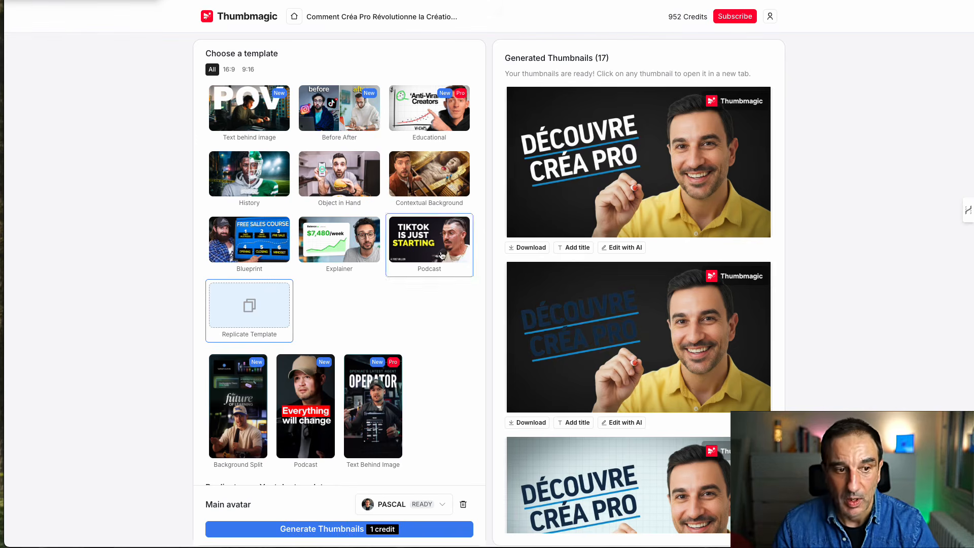
pyautogui.scroll(-3, 395, 363)
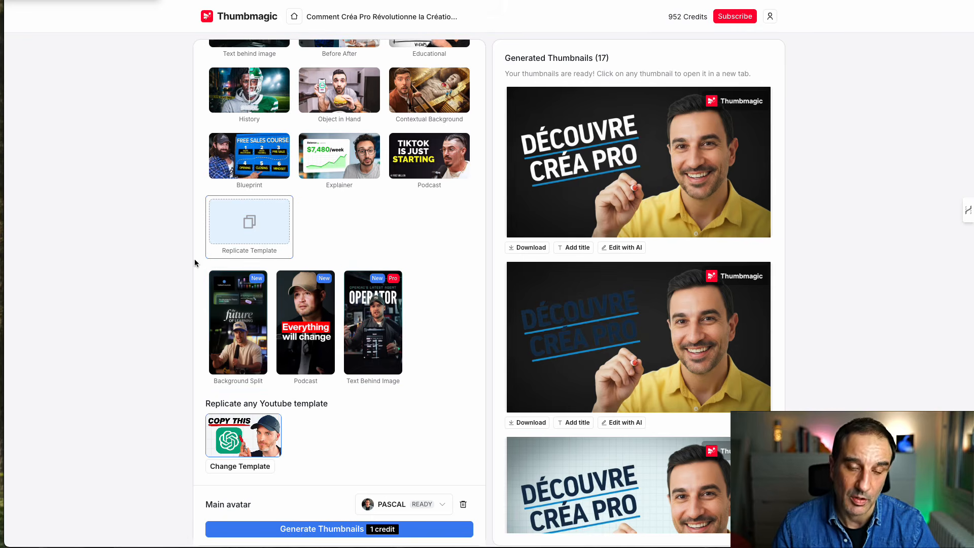
pyautogui.scroll(2, 194, 263)
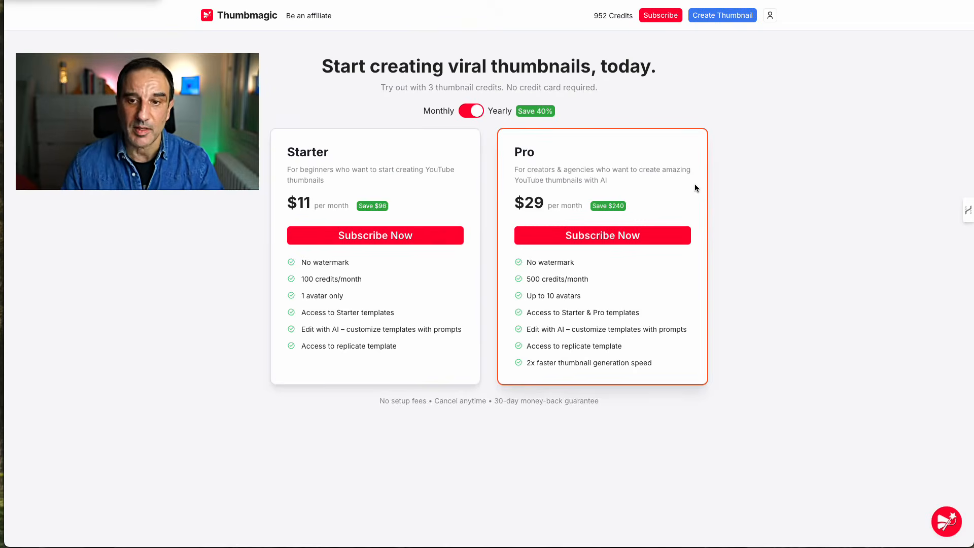
# Step: Examine the Starter plan's monthly price and credit allowance on the pricing page
pyautogui.tripleClick(330, 279)
pyautogui.doubleClick(308, 153)
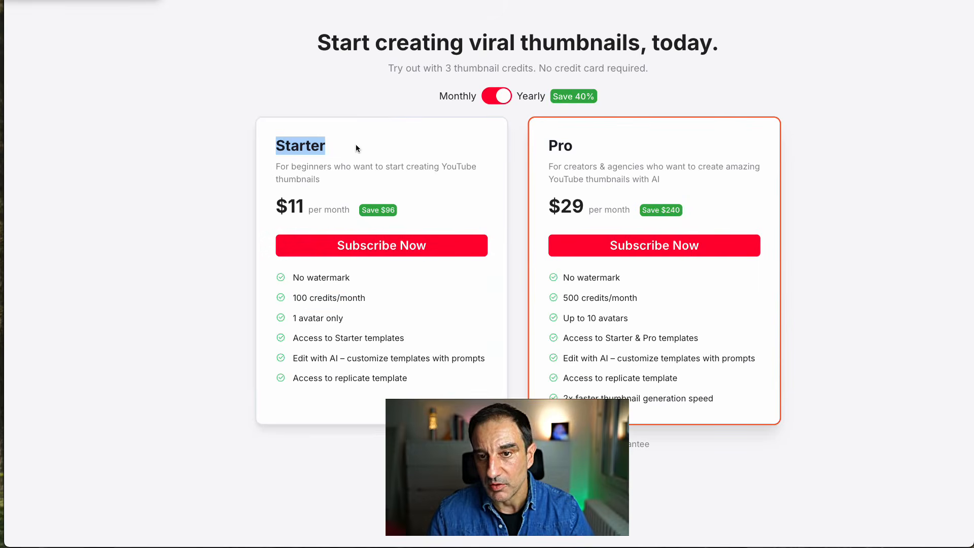
pyautogui.click(287, 200)
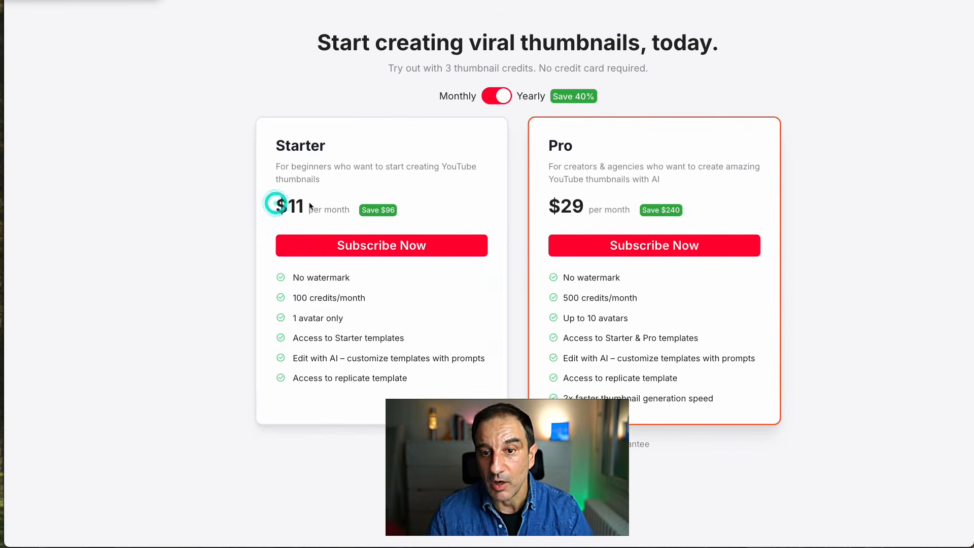
pyautogui.moveTo(311, 206); pyautogui.dragTo(313, 206)
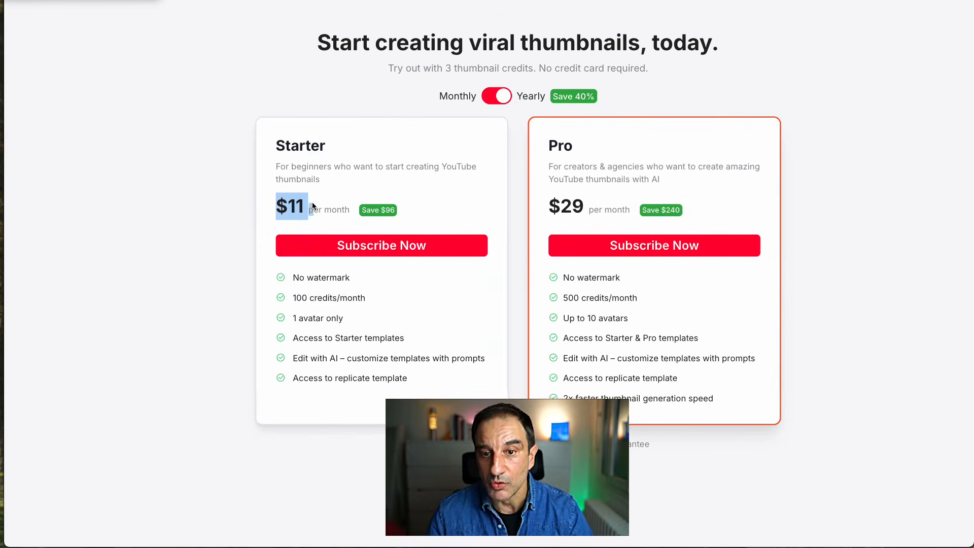
pyautogui.click(186, 217)
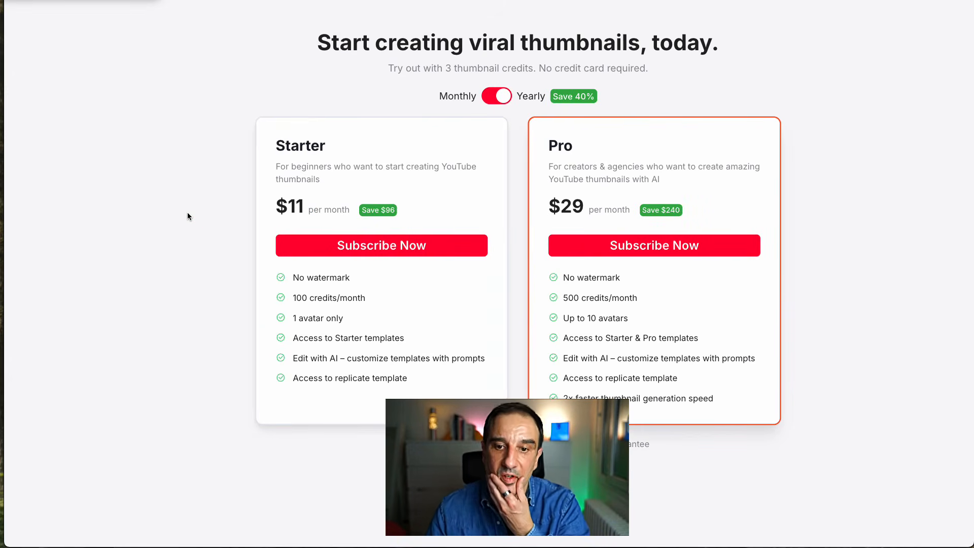
pyautogui.scroll(-1, 188, 217)
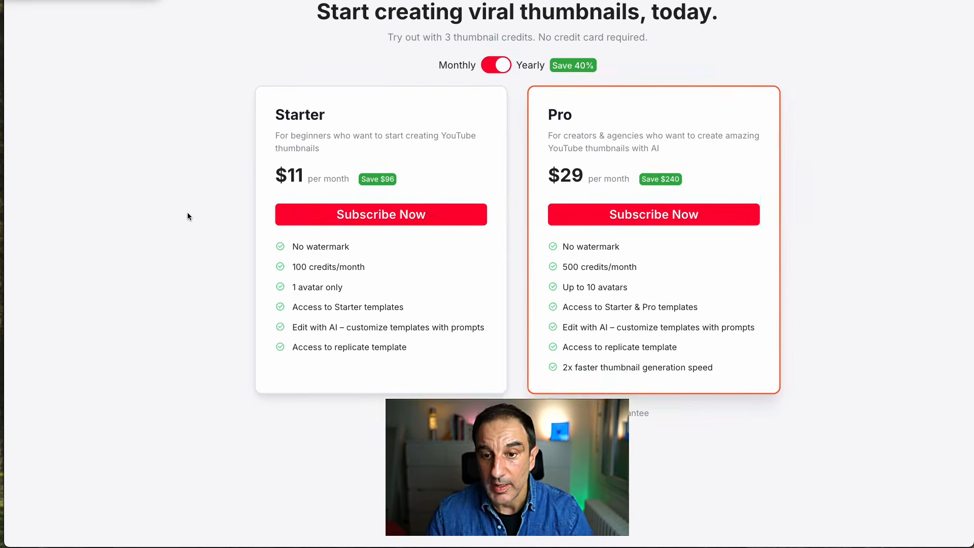
pyautogui.moveTo(292, 266); pyautogui.dragTo(371, 270)
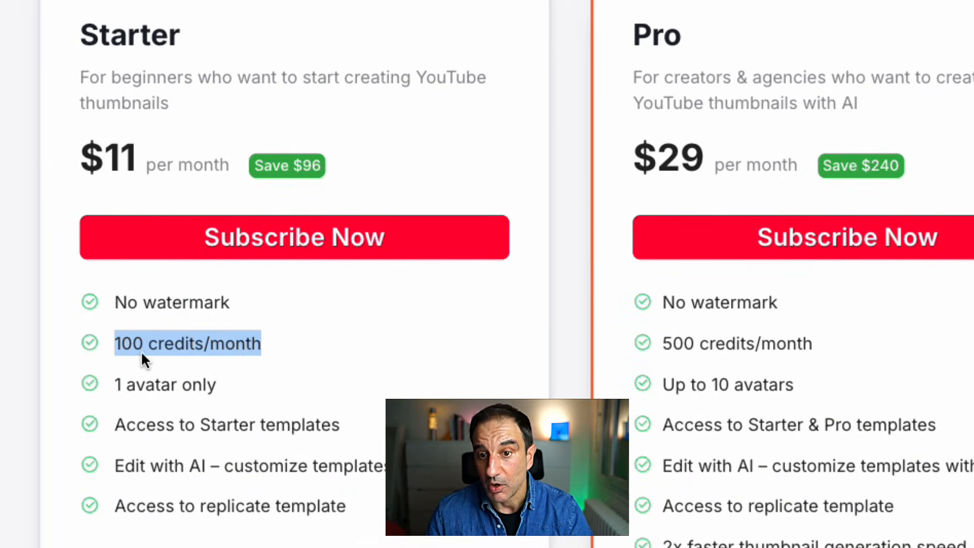
pyautogui.click(245, 361)
pyautogui.click(116, 346)
pyautogui.moveTo(127, 344); pyautogui.dragTo(198, 340)
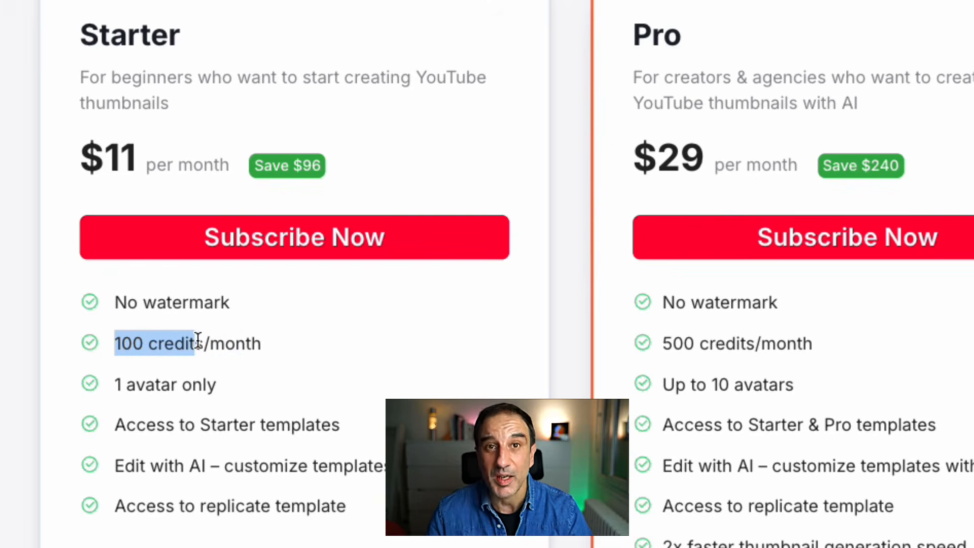